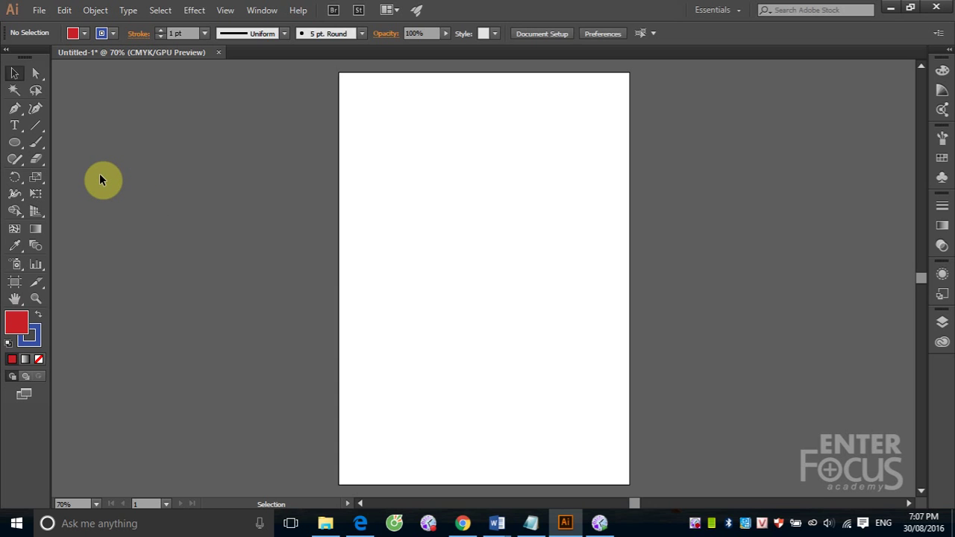
Open the Line Segment tool flyout to show the Arc, Spiral and grid tools
left_click(40, 130)
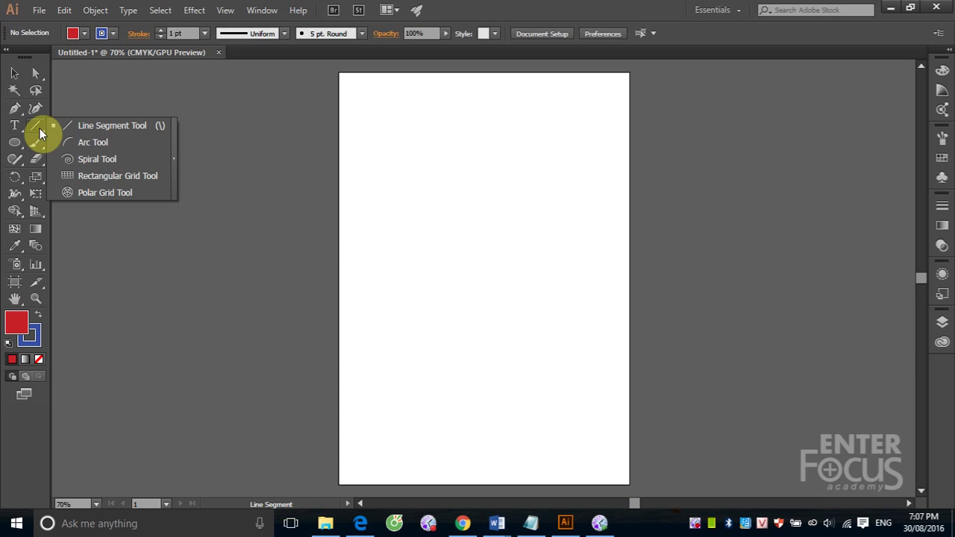
With the Line Segment tool, draw one line rising diagonally to the upper right near the artboard top
left_click_drag(39, 128, 143, 131)
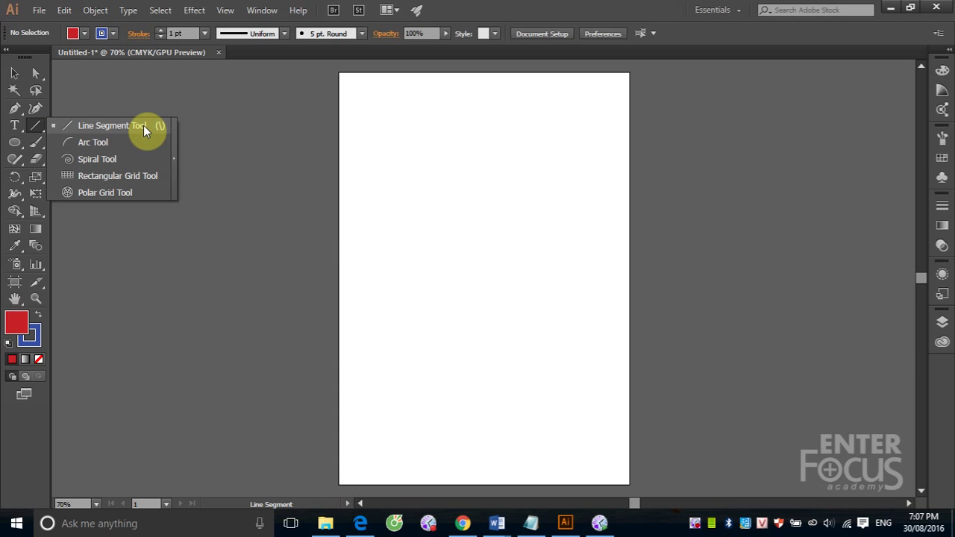
left_click(144, 125)
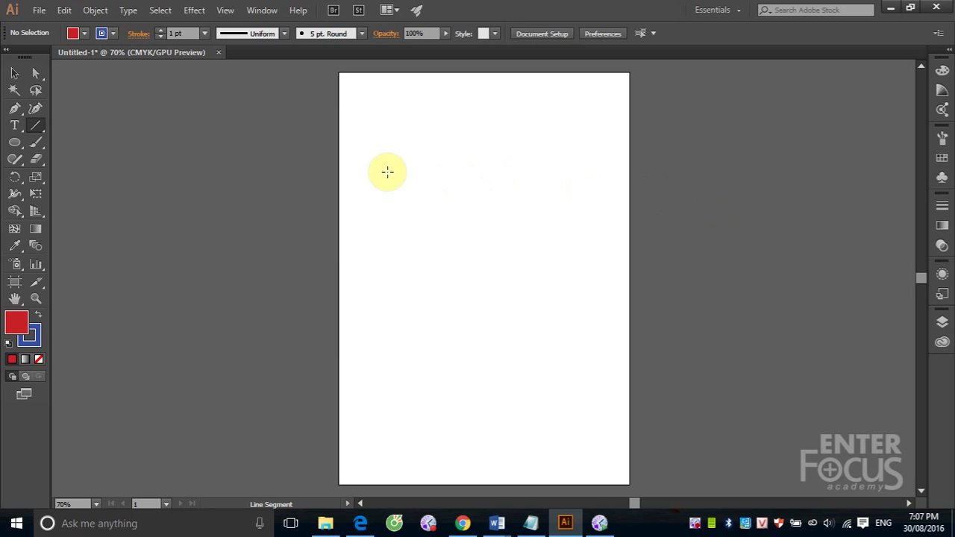
left_click_drag(382, 168, 583, 129)
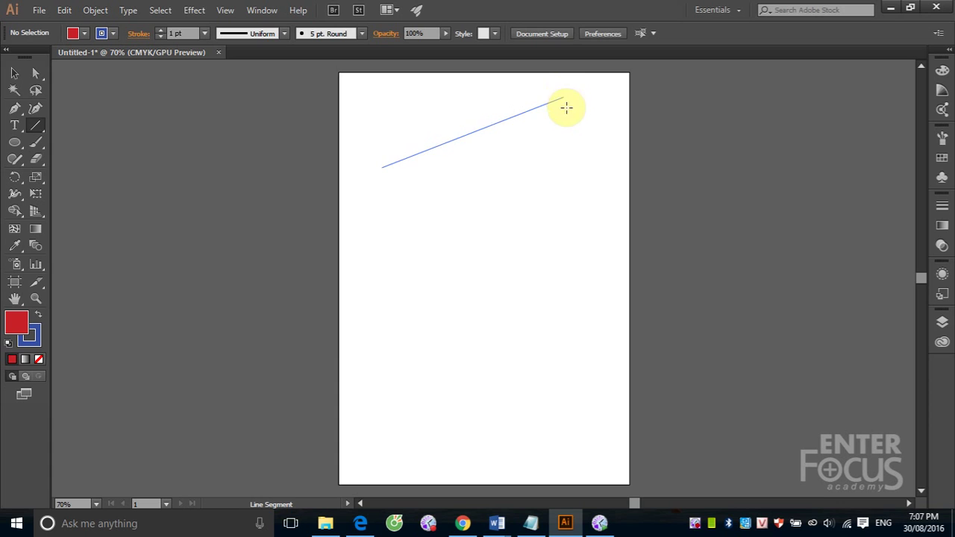
mouse_move(583, 129)
left_mouse_down()
mouse_move(510, 175)
mouse_move(535, 170)
left_mouse_up()
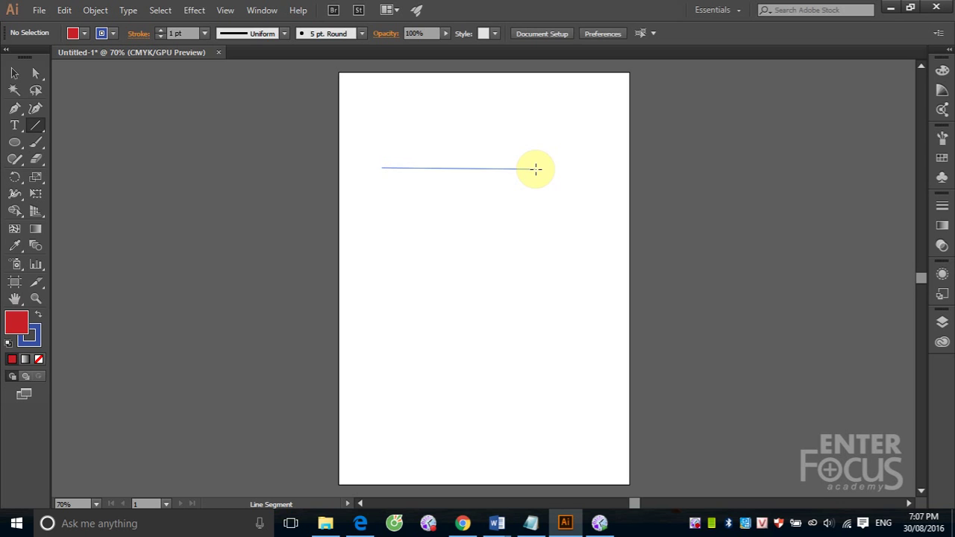
left_click_drag(536, 169, 581, 110)
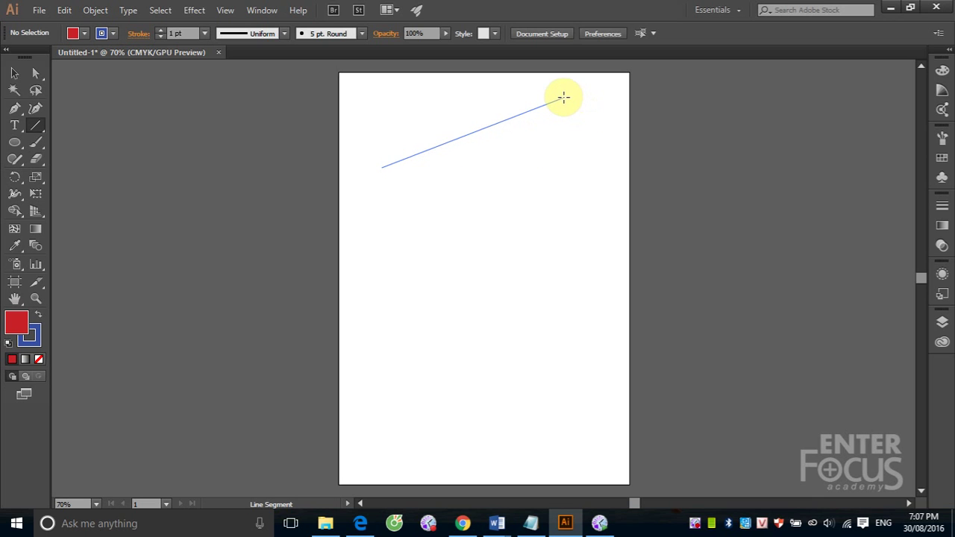
mouse_move(581, 109)
left_mouse_down()
mouse_move(558, 221)
mouse_move(461, 326)
mouse_move(572, 167)
mouse_move(544, 246)
left_mouse_up()
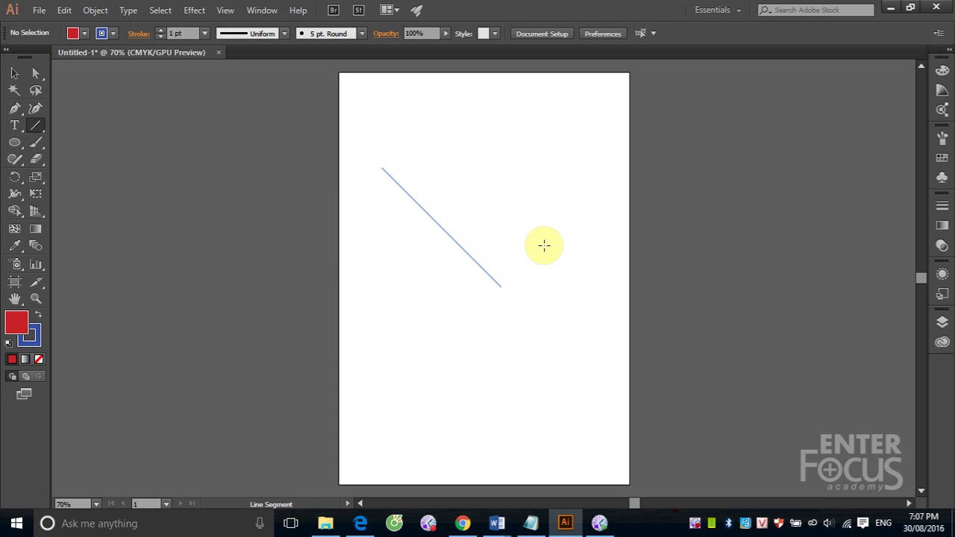
left_click_drag(543, 246, 563, 190)
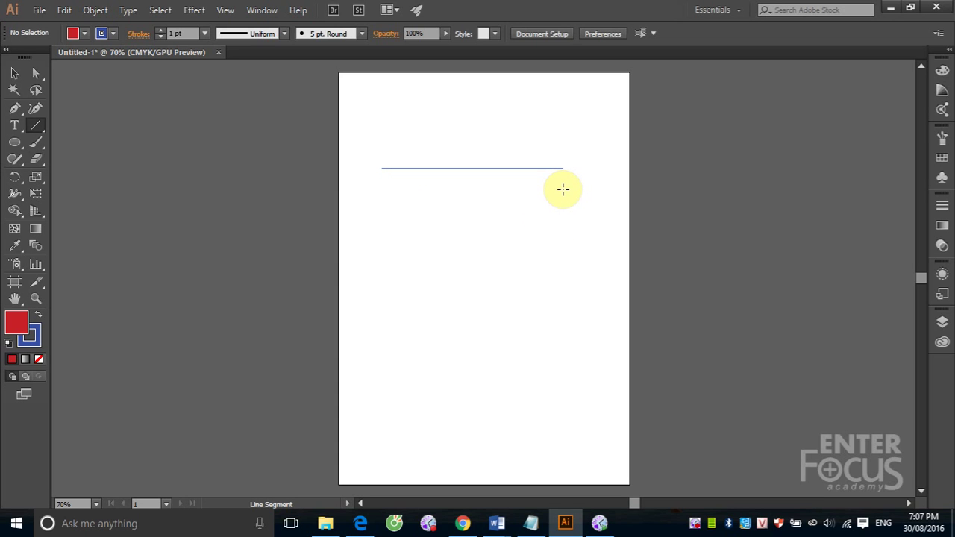
mouse_move(562, 189)
left_mouse_down()
mouse_move(530, 282)
mouse_move(409, 322)
left_mouse_up()
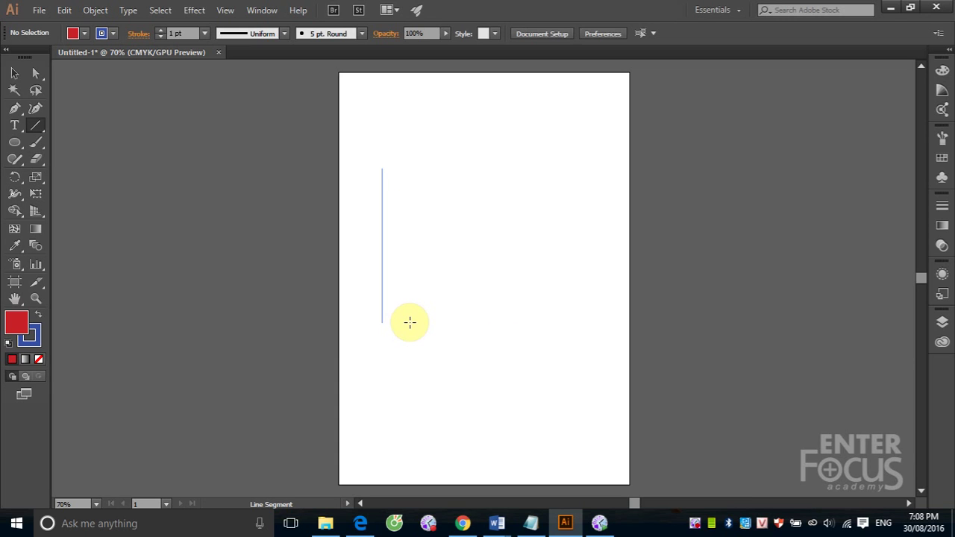
mouse_move(410, 322)
left_mouse_down()
mouse_move(482, 284)
mouse_move(562, 201)
mouse_move(576, 171)
mouse_move(571, 121)
mouse_move(550, 96)
mouse_move(569, 145)
mouse_move(549, 112)
left_mouse_up()
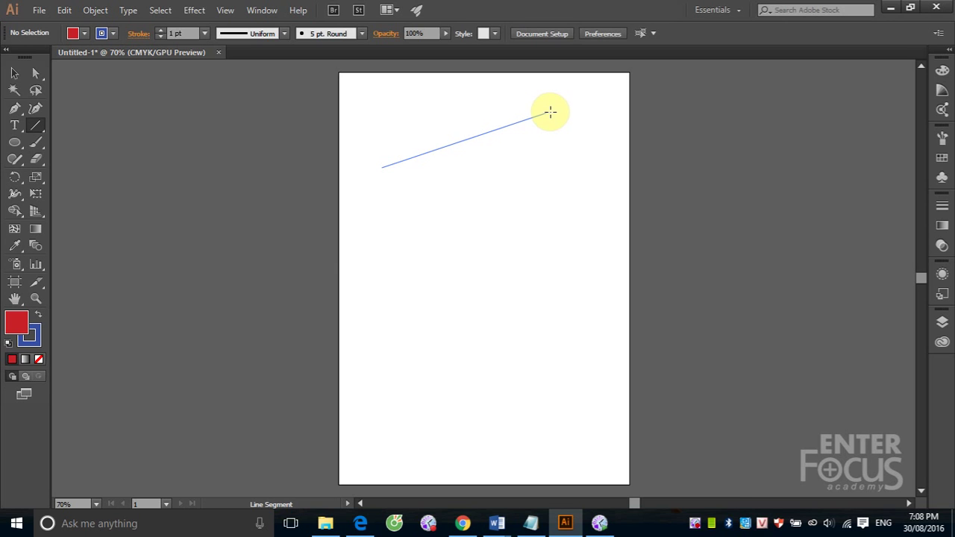
left_click_drag(549, 112, 551, 112)
left_click_drag(552, 112, 551, 112)
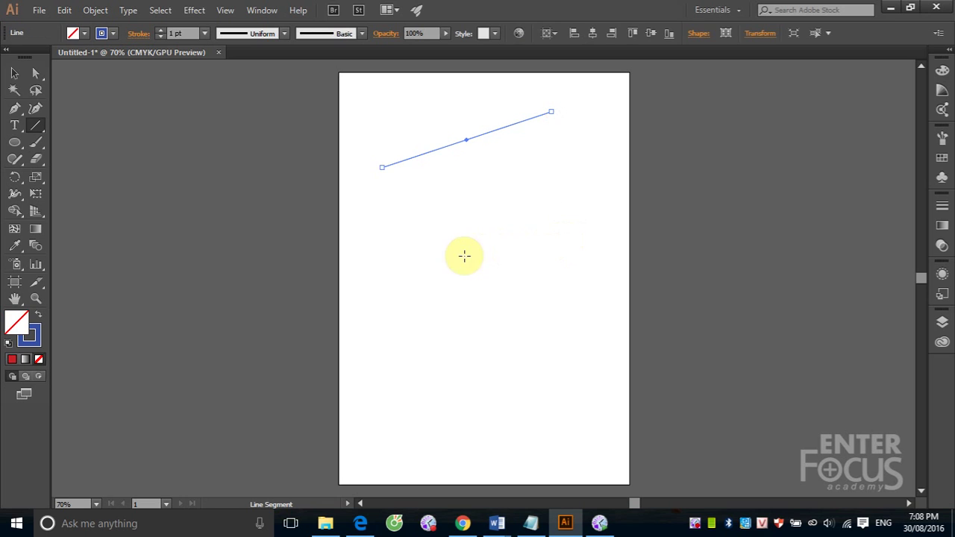
Delete the diagonal line and return to the Line Segment tool
left_click(14, 72)
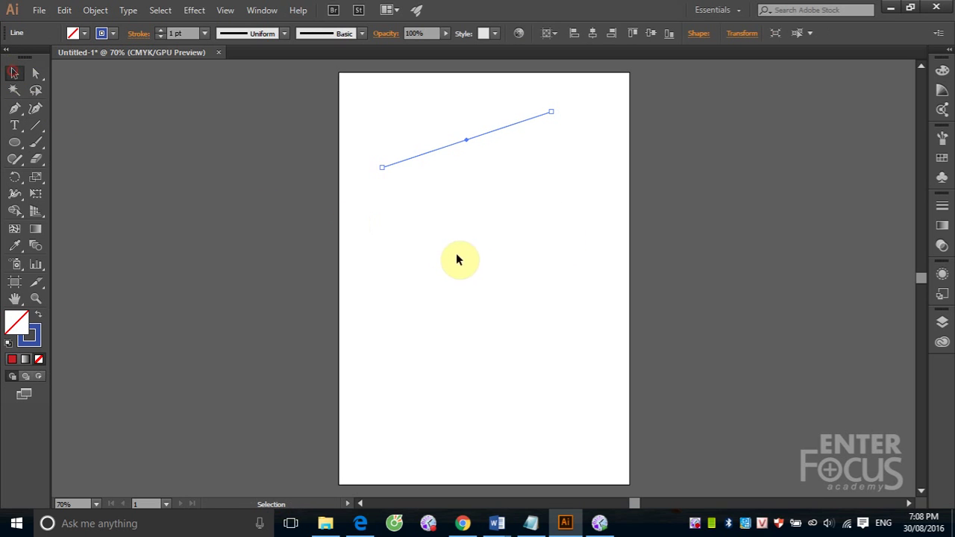
left_click(502, 180)
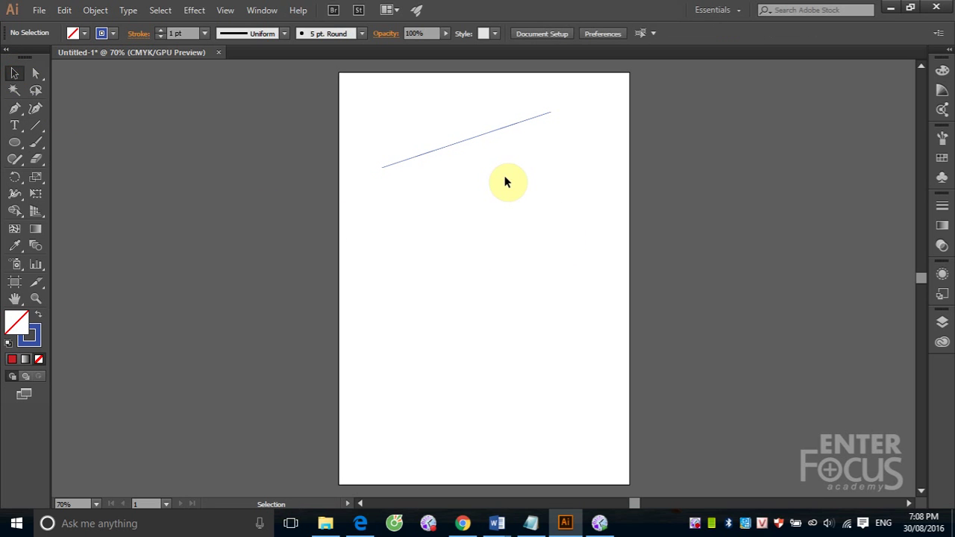
left_click(452, 148)
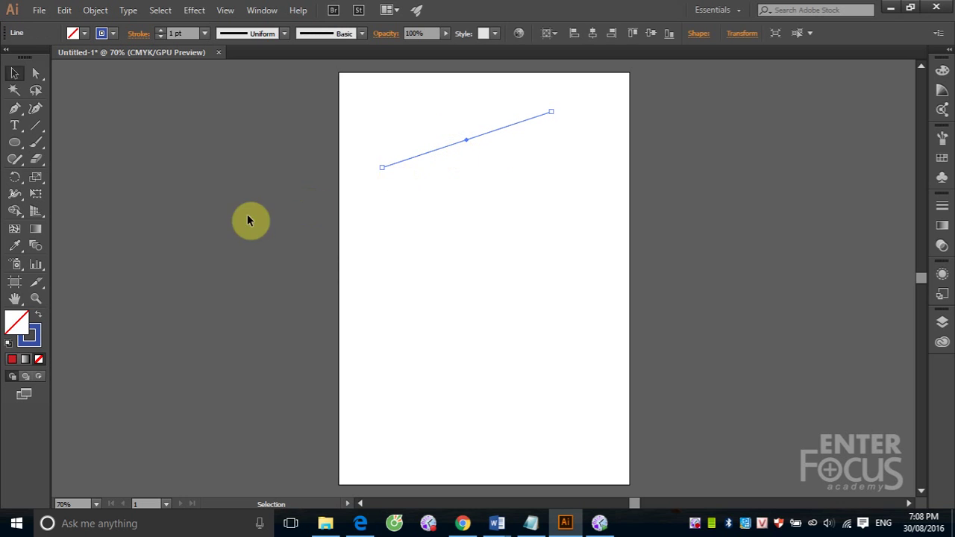
left_click(33, 336)
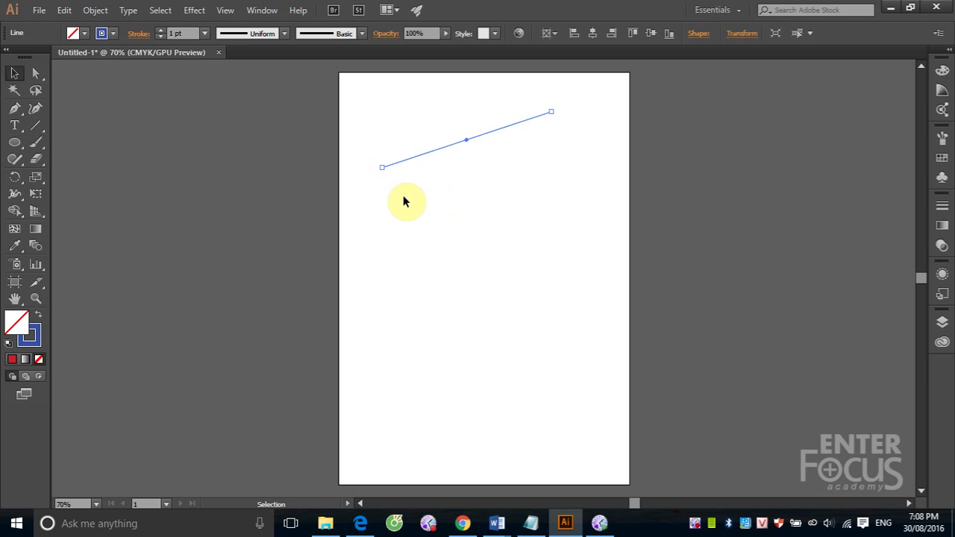
left_click(36, 125)
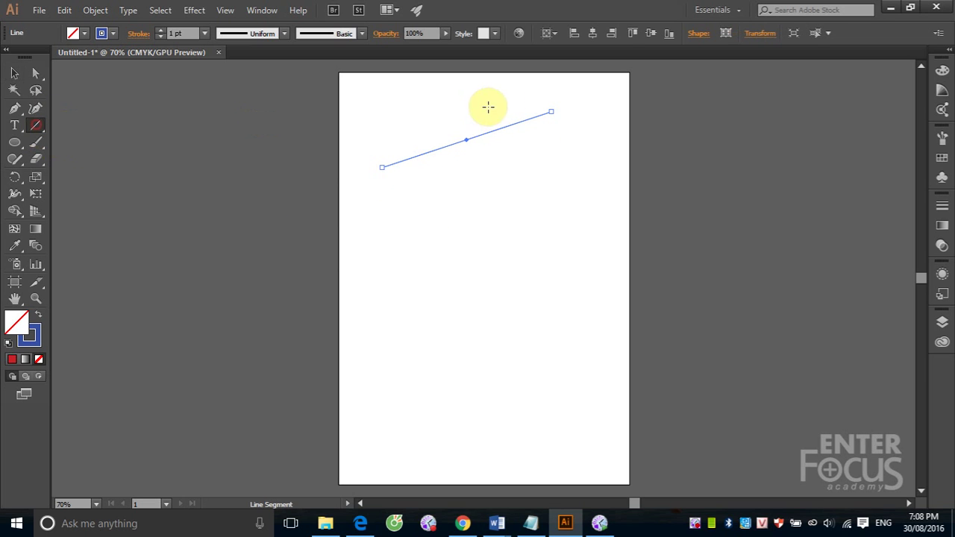
left_click(552, 112)
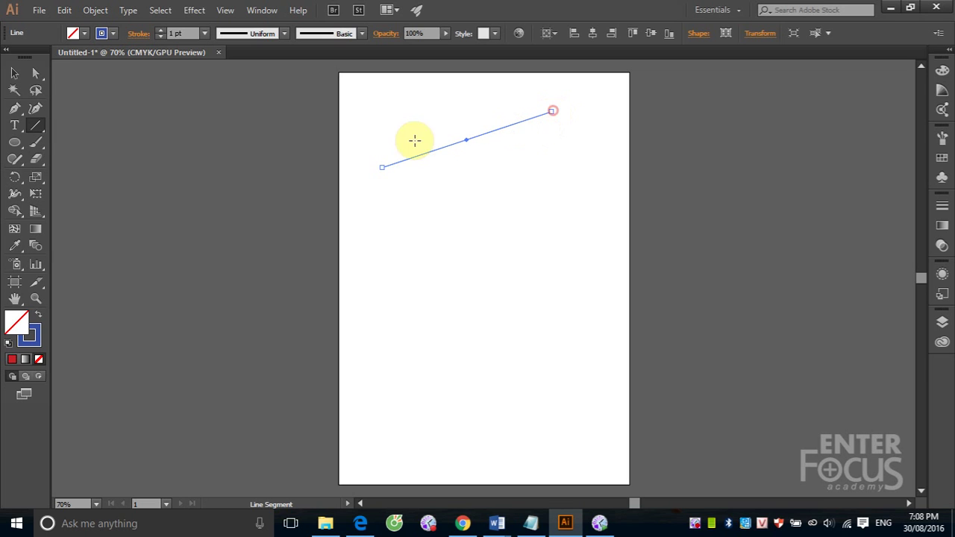
left_click(15, 73)
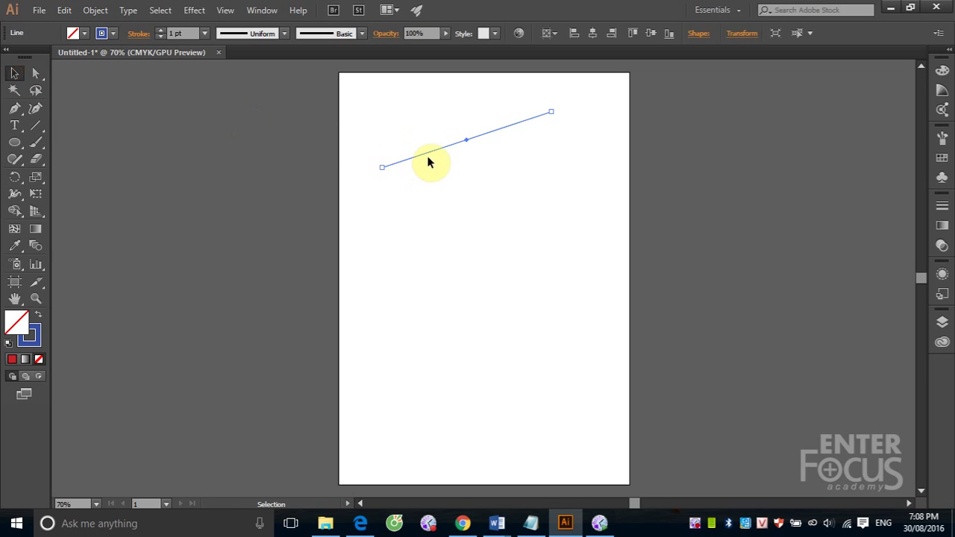
left_click(123, 157)
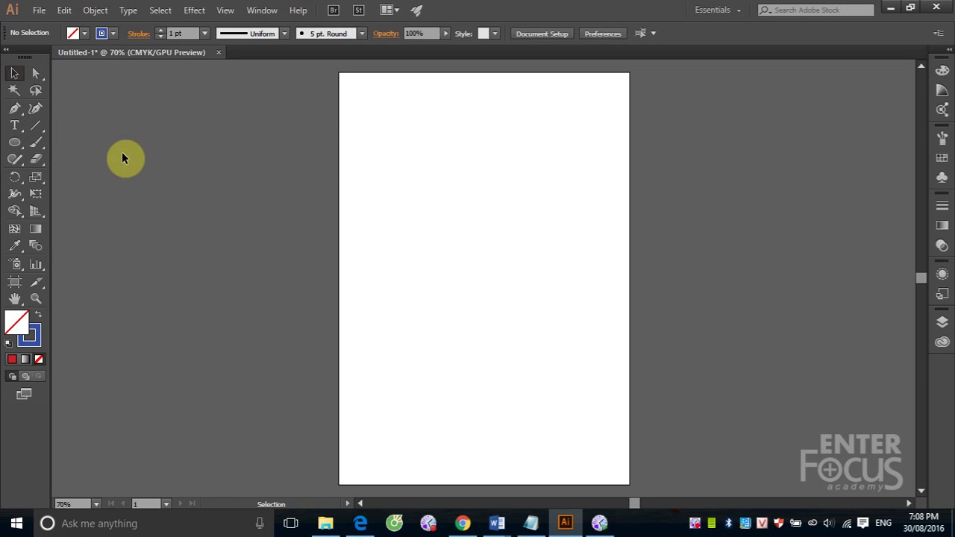
left_click(36, 125)
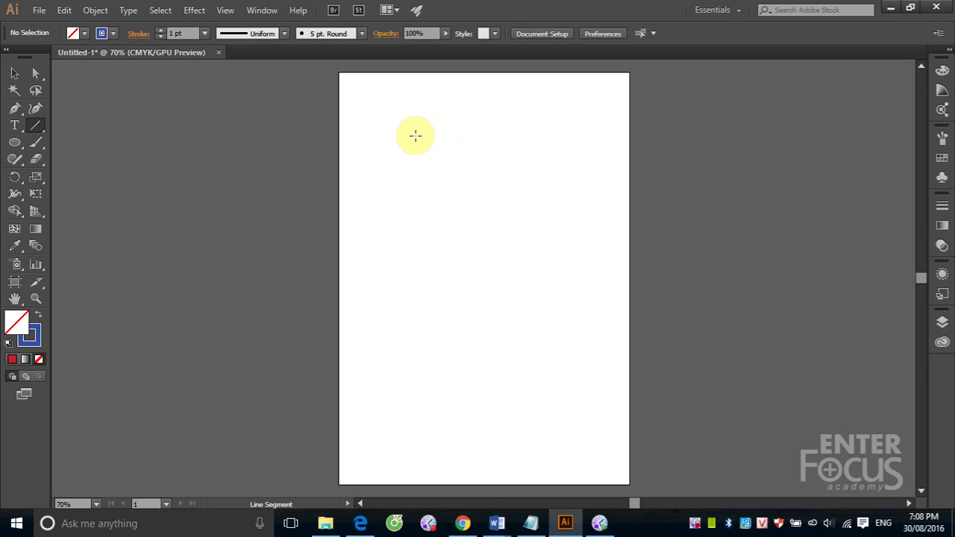
Create a line 128.45 mm long at 18.29° near the artboard's top left
left_click(386, 170)
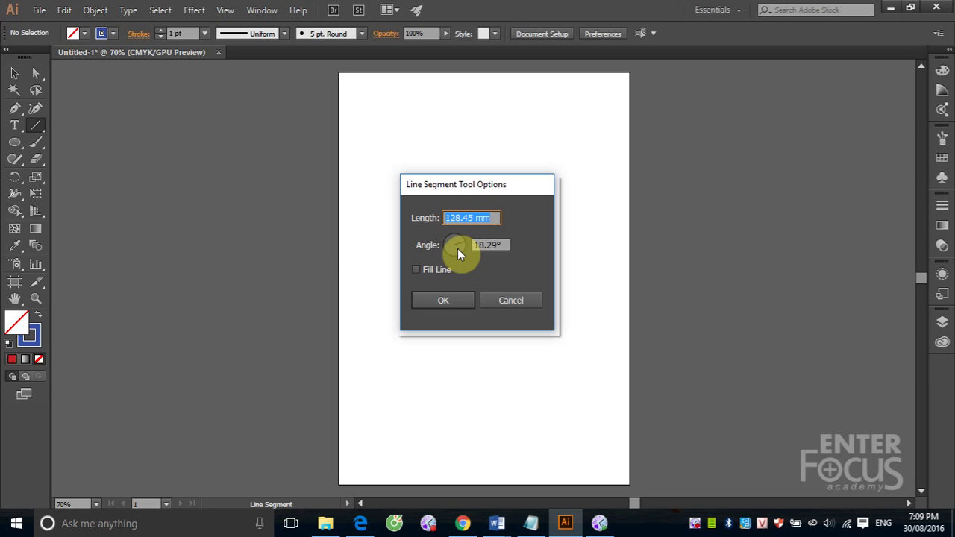
left_click(443, 299)
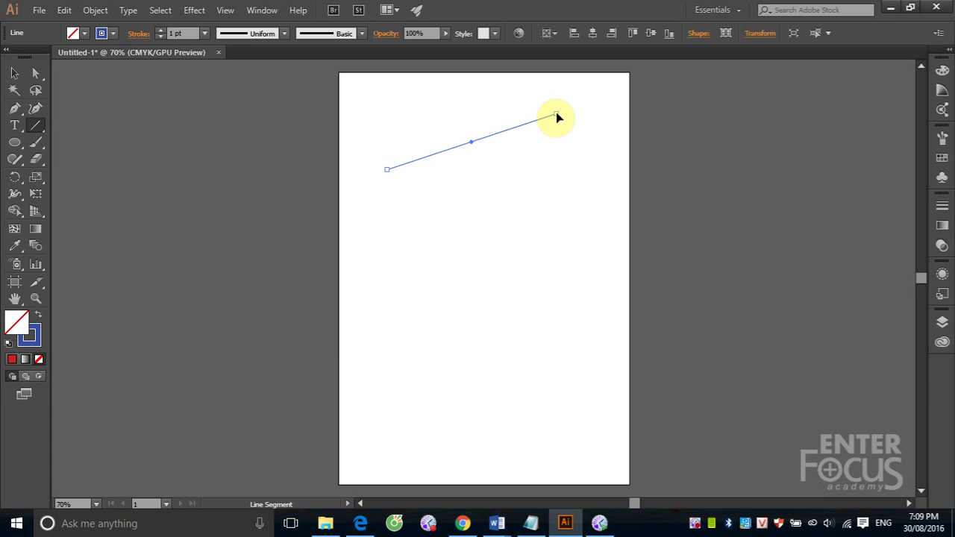
Drag out several trial lines at different angles across the artboard
mouse_move(556, 114)
left_mouse_down()
mouse_move(563, 187)
mouse_move(561, 169)
left_mouse_up()
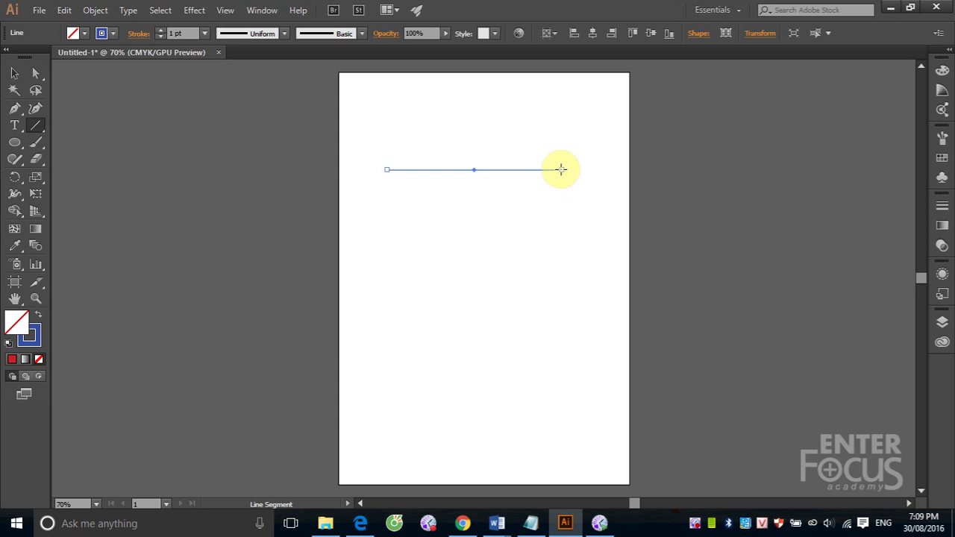
left_click(561, 170)
left_click_drag(562, 171, 520, 225)
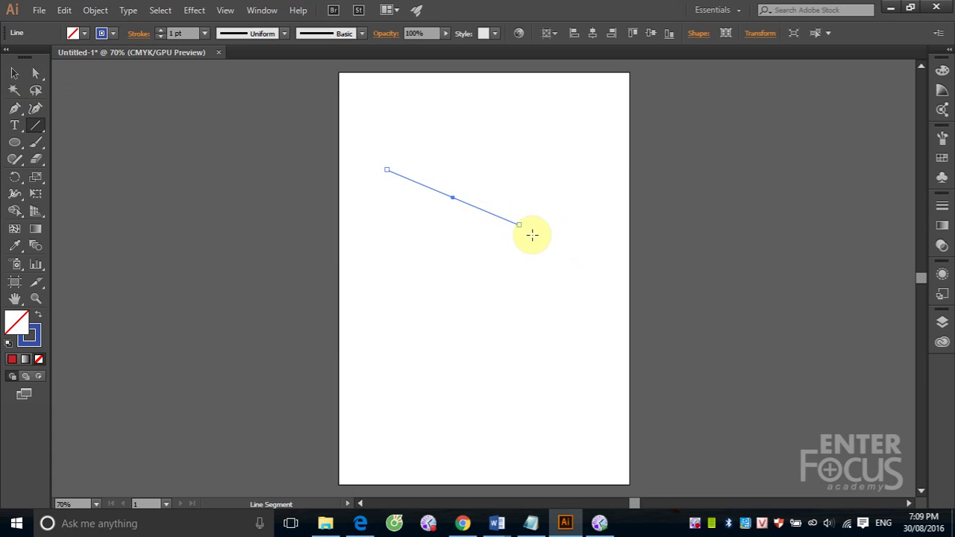
mouse_move(521, 226)
left_mouse_down()
mouse_move(542, 141)
mouse_move(530, 105)
mouse_move(537, 260)
mouse_move(539, 144)
left_mouse_up()
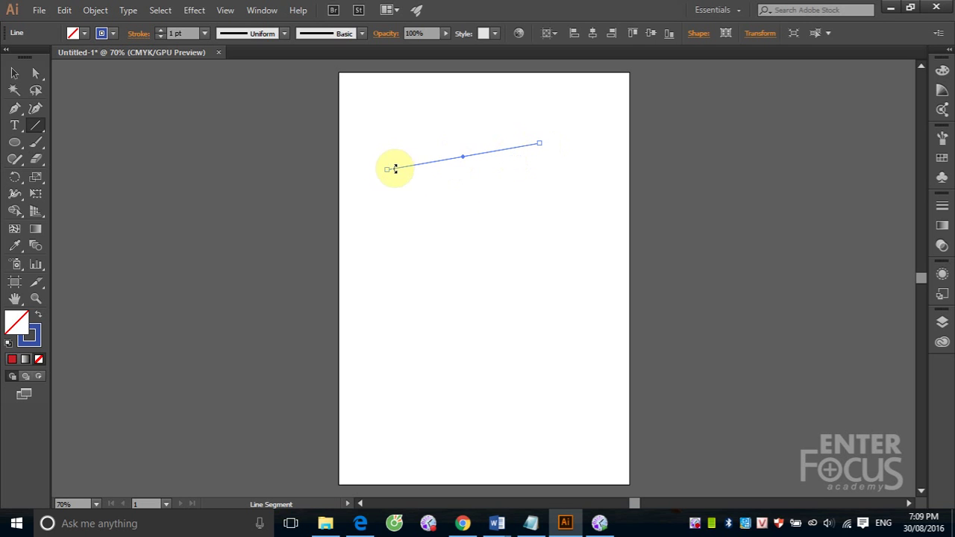
left_click_drag(539, 143, 422, 234)
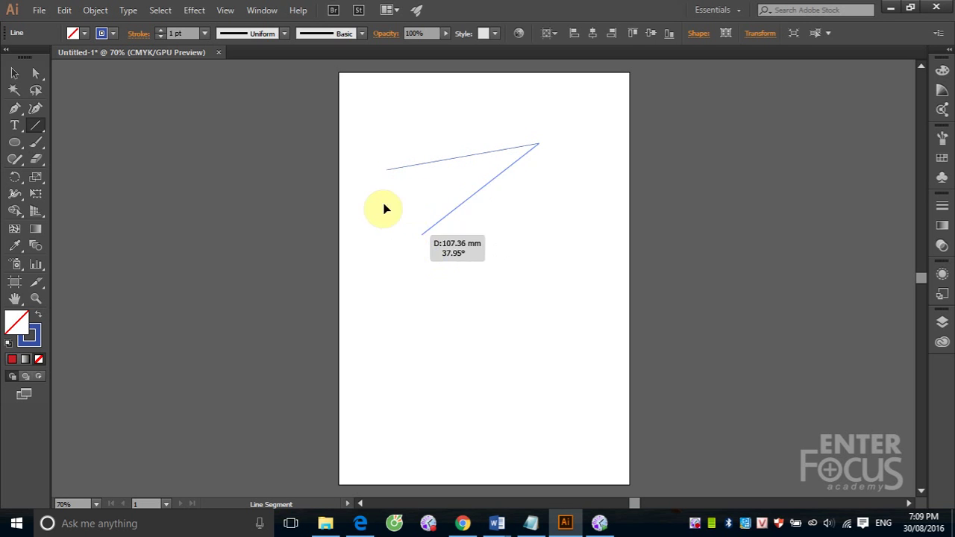
left_click_drag(385, 209, 375, 129)
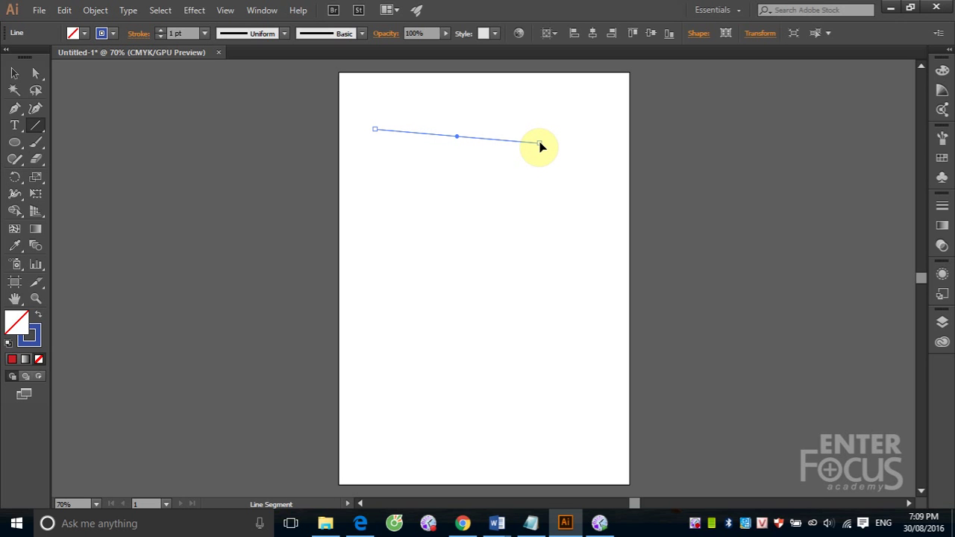
Draw a line about 152 mm long sloping down at roughly -6°, then marquee-select it
left_click_drag(541, 146, 555, 167)
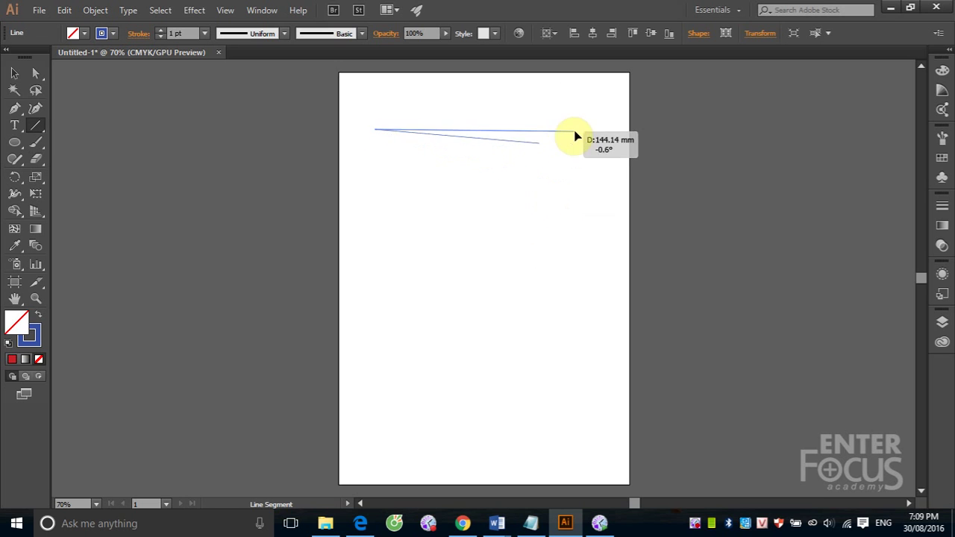
left_click_drag(556, 169, 574, 131)
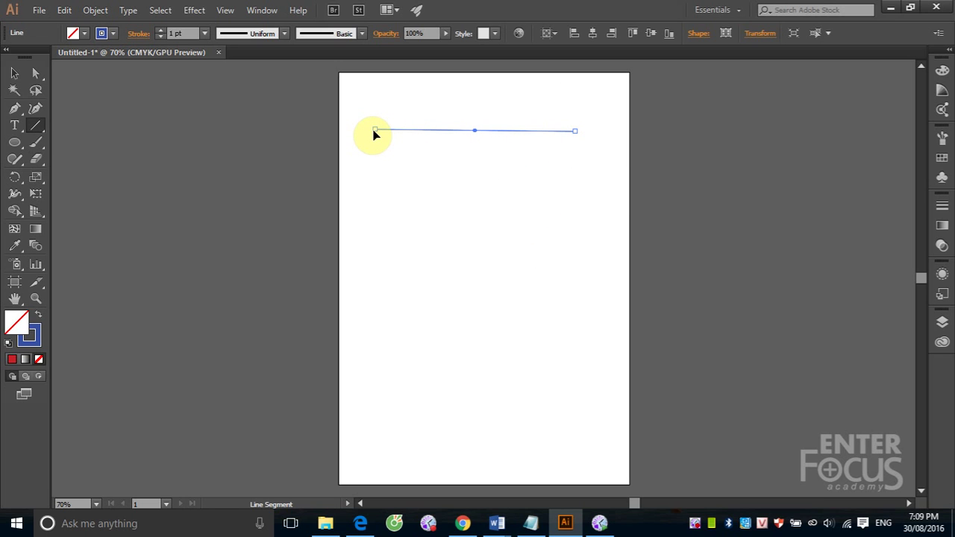
mouse_move(375, 131)
left_mouse_down()
mouse_move(562, 196)
mouse_move(552, 224)
left_mouse_up()
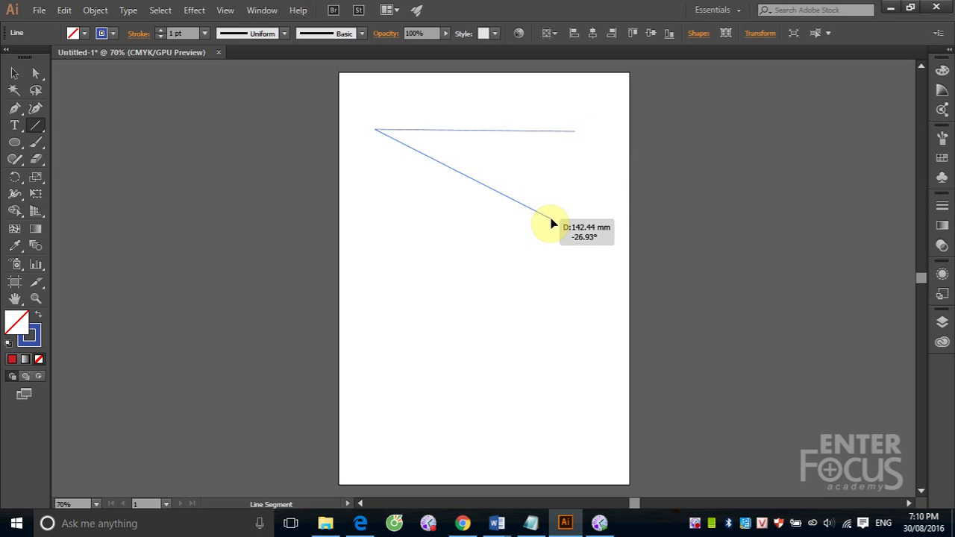
mouse_move(552, 224)
left_mouse_down()
mouse_move(442, 150)
mouse_move(599, 144)
mouse_move(503, 148)
mouse_move(585, 152)
left_mouse_up()
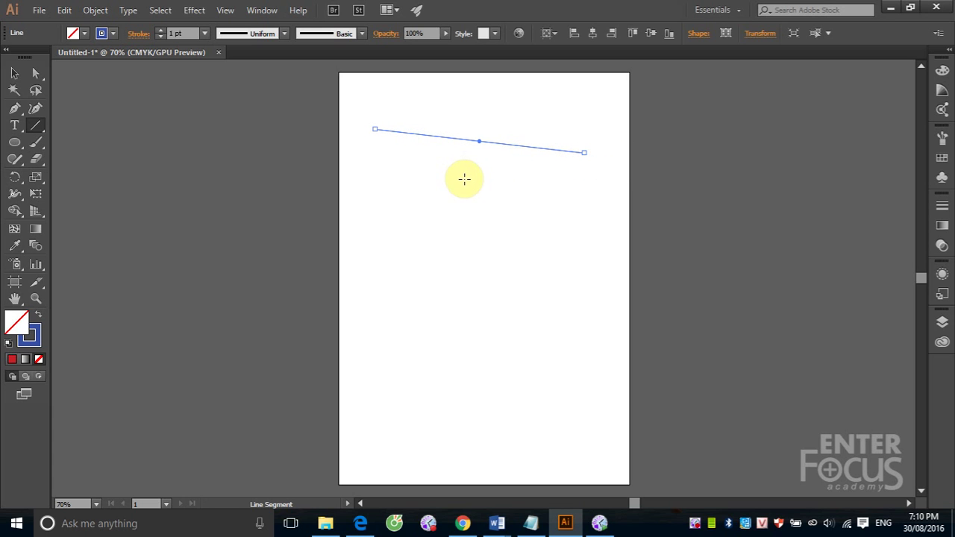
left_click(14, 75)
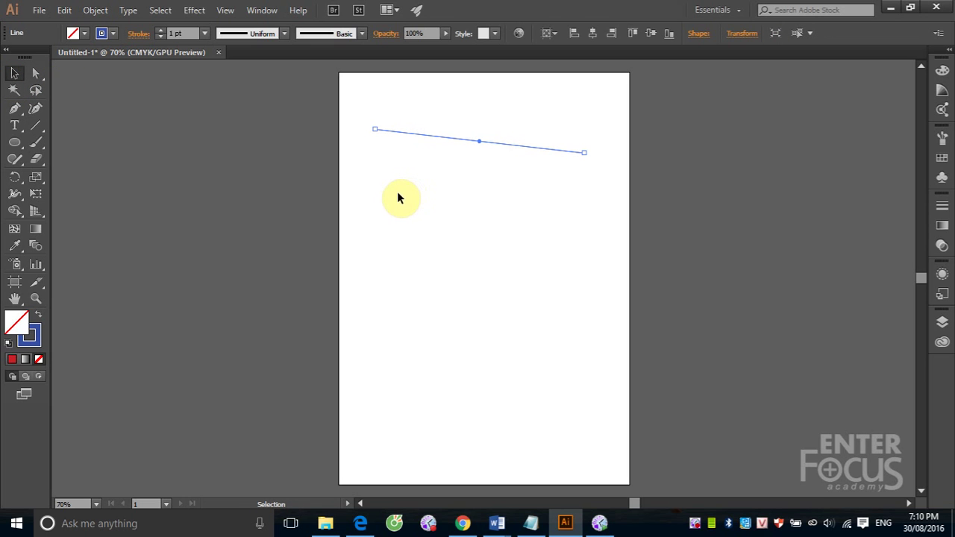
left_click_drag(350, 111, 599, 208)
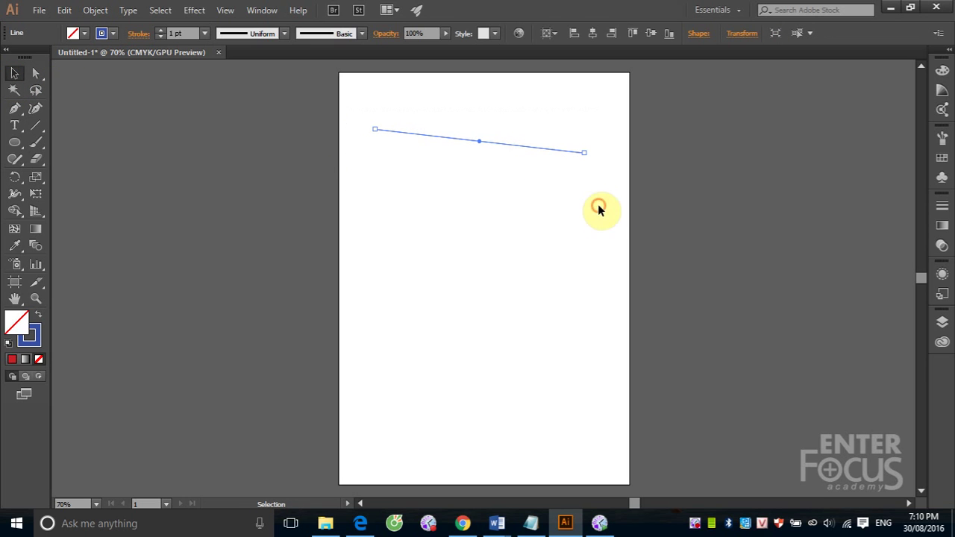
Delete the selected line, switch to the Arc tool and preview its options without drawing
key("Delete")
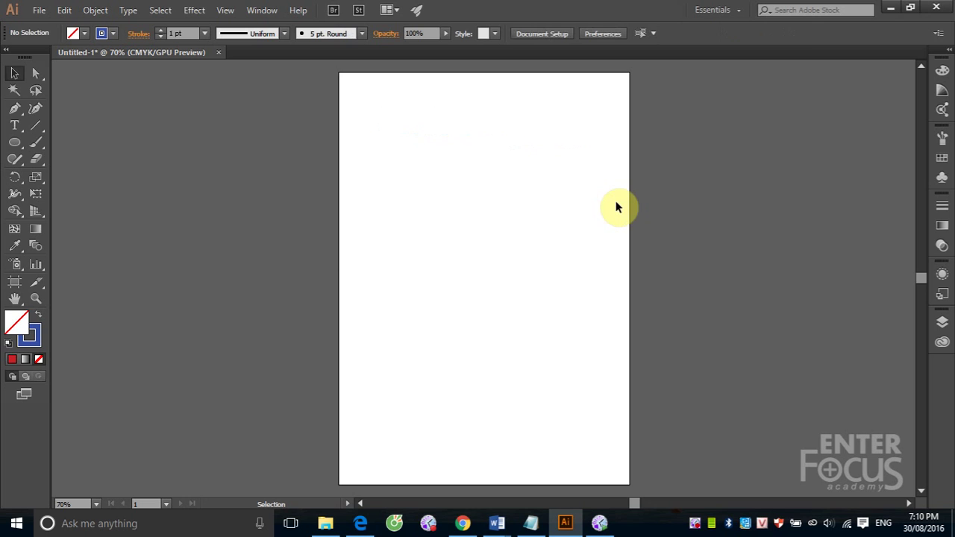
left_click(36, 127)
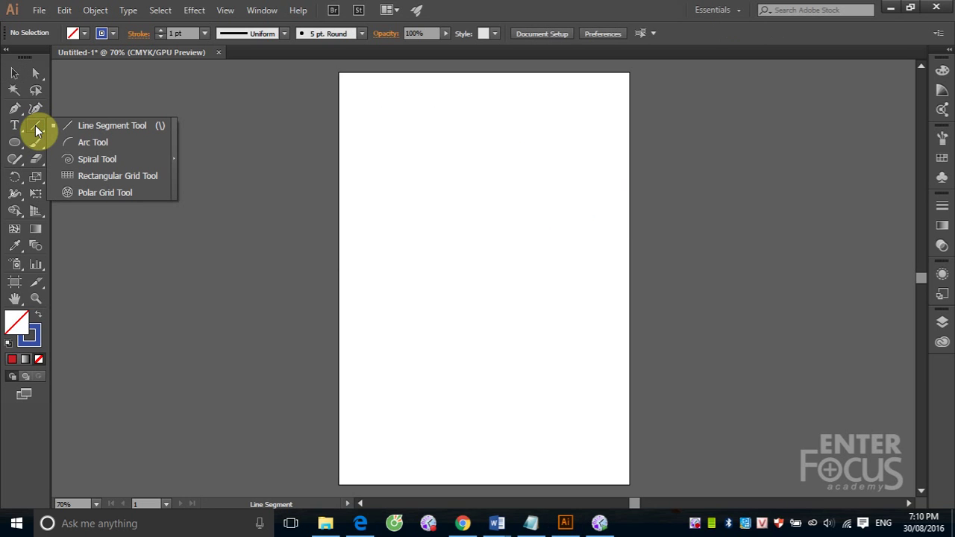
left_click(91, 142)
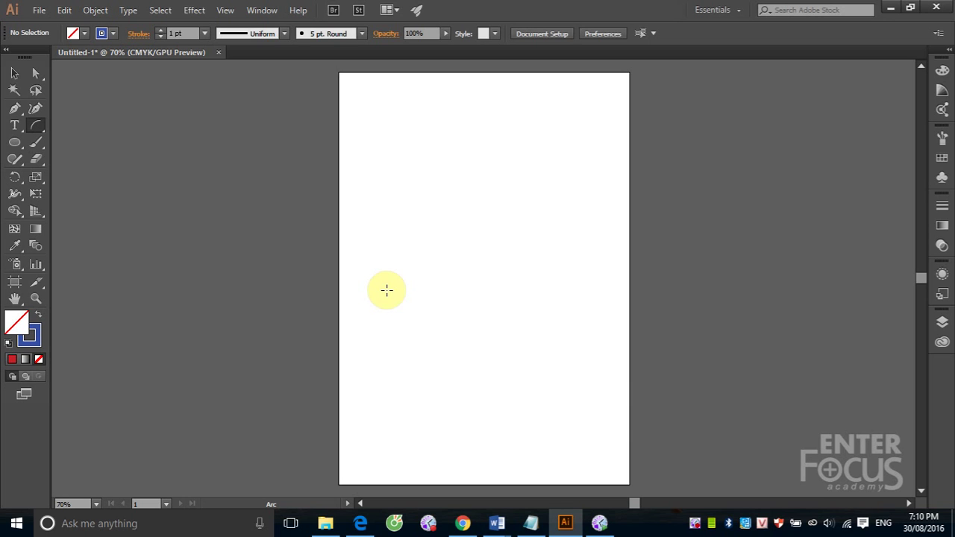
left_click(386, 290)
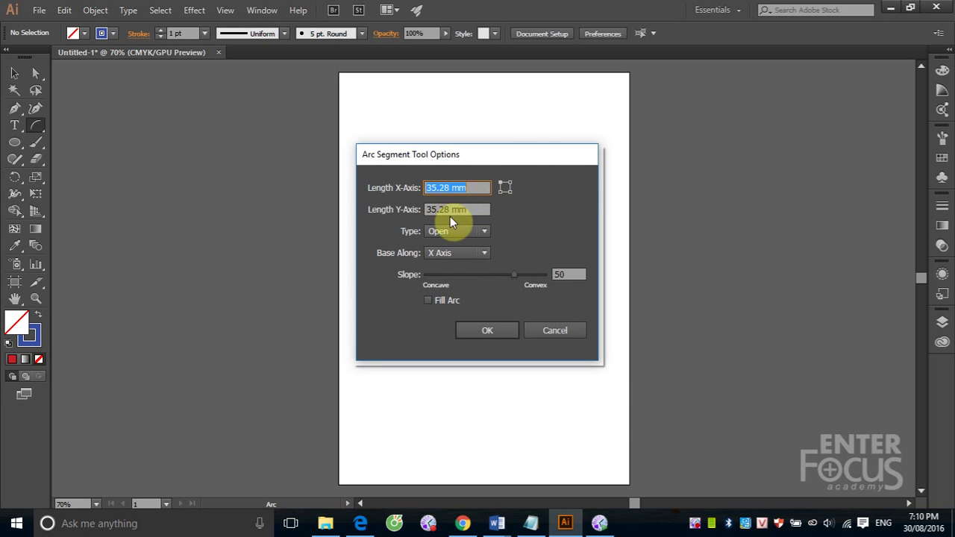
left_click(553, 329)
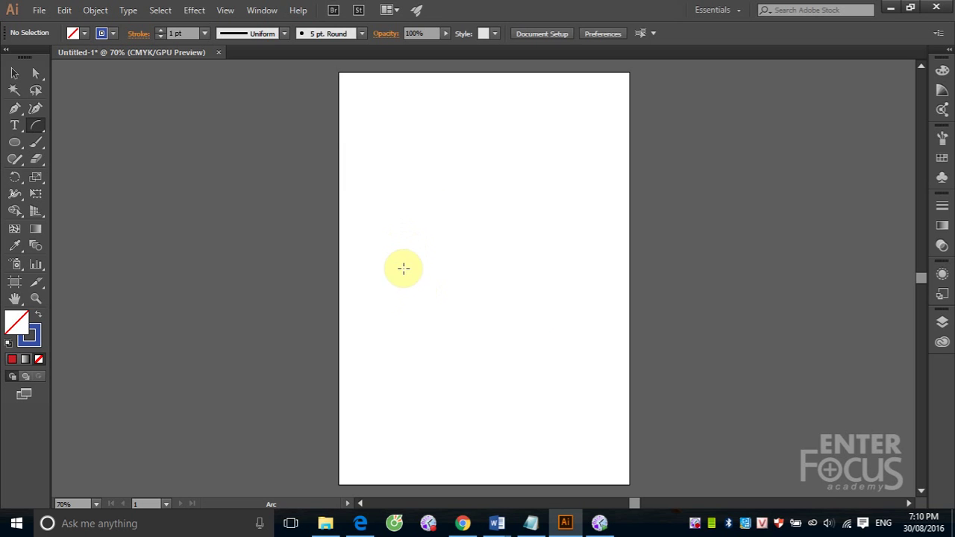
left_click(396, 282)
Drag an open quarter arc from mid-left of the artboard up to the upper right
mouse_move(396, 277)
left_mouse_down()
mouse_move(587, 201)
mouse_move(553, 98)
mouse_move(625, 90)
mouse_move(579, 94)
mouse_move(485, 160)
mouse_move(513, 318)
mouse_move(507, 392)
mouse_move(555, 175)
mouse_move(276, 176)
mouse_move(224, 194)
mouse_move(307, 166)
mouse_move(536, 174)
mouse_move(313, 160)
mouse_move(264, 179)
mouse_move(542, 170)
mouse_move(543, 156)
left_mouse_up()
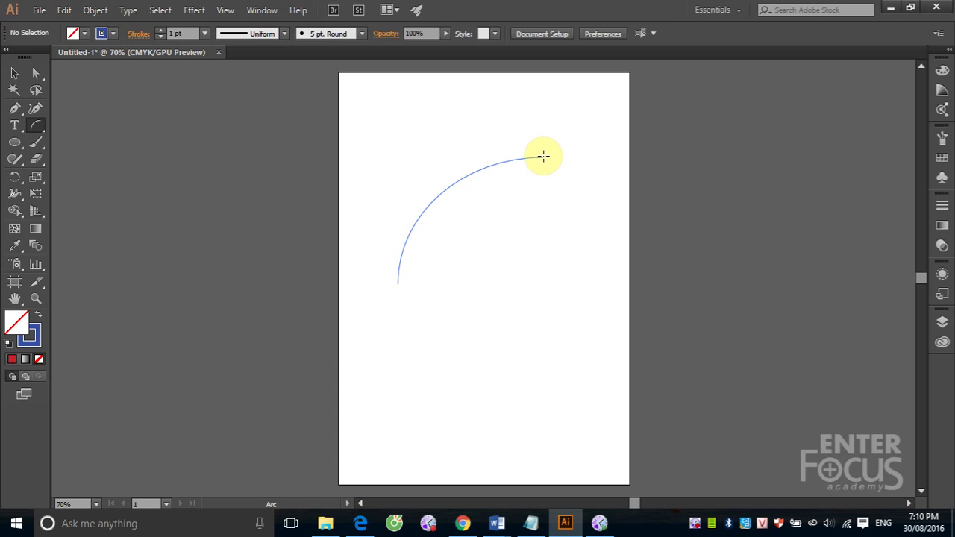
left_click_drag(543, 156, 543, 156)
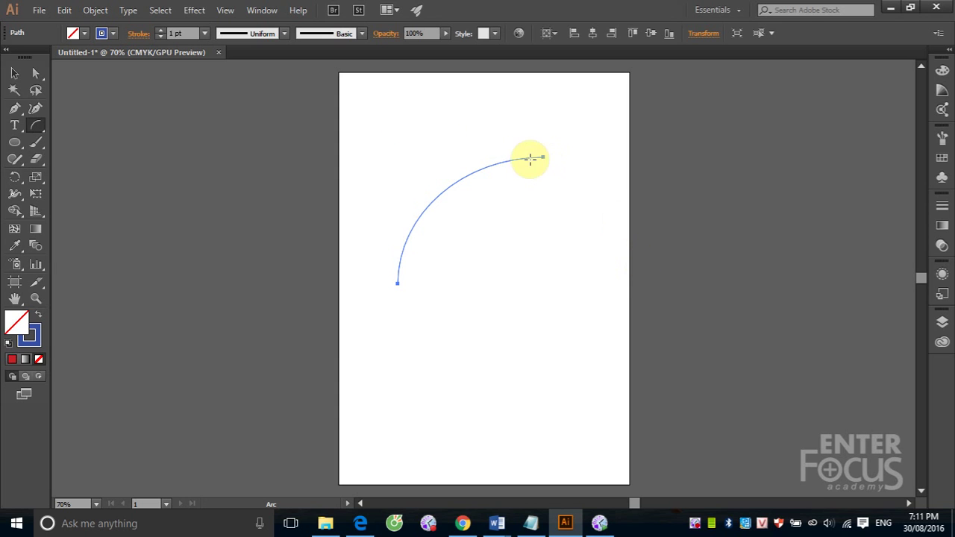
Create a closed 104.83 × 91.22 mm arc through Arc Segment Tool Options
left_click(371, 135)
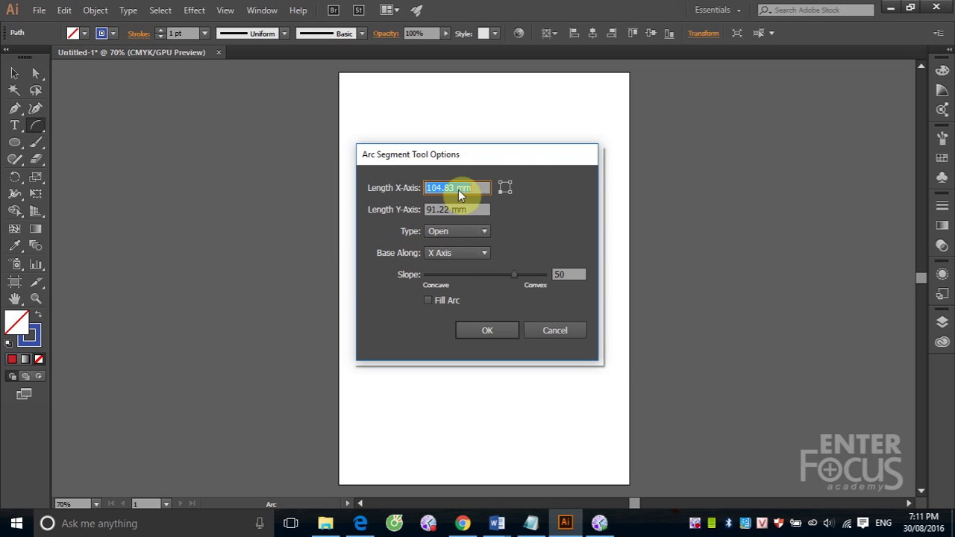
left_click_drag(472, 156, 719, 134)
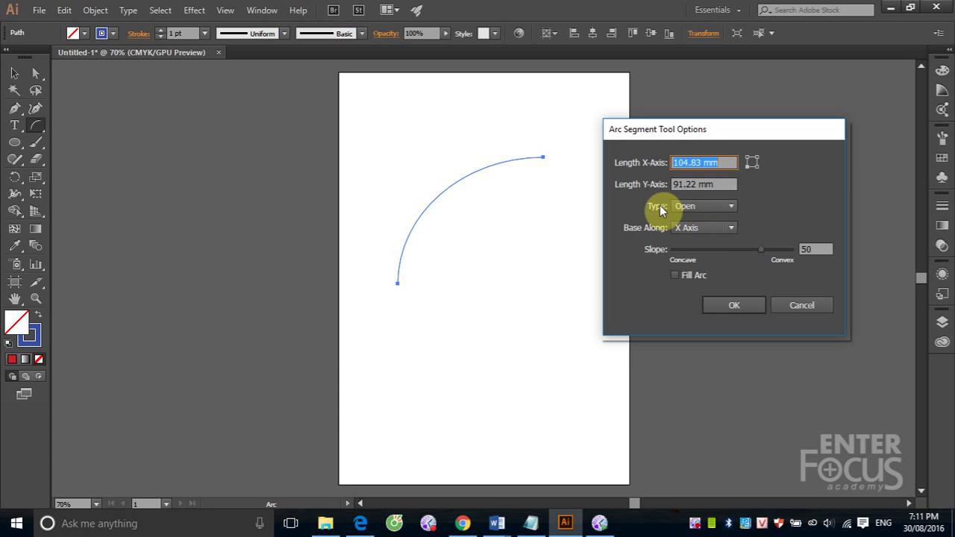
left_click(731, 212)
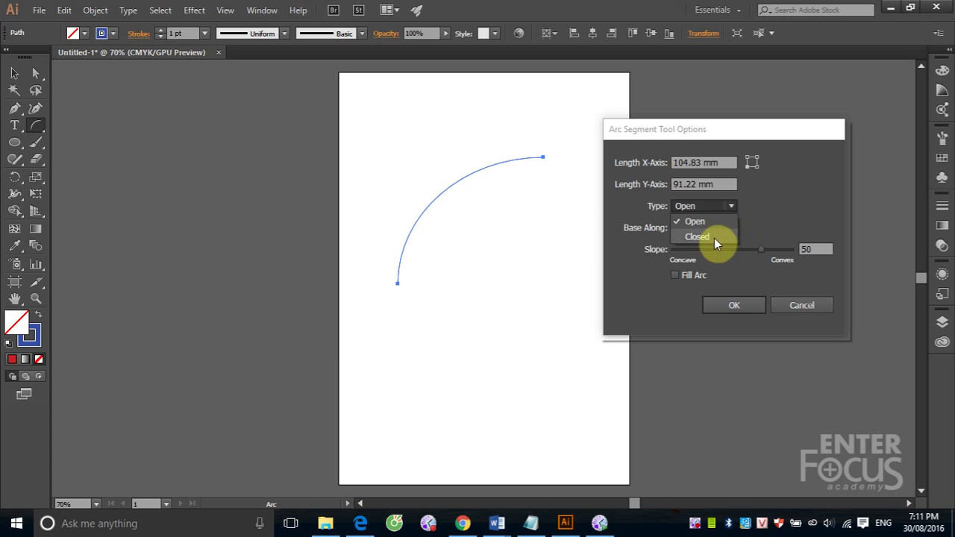
left_click(714, 238)
left_click(736, 302)
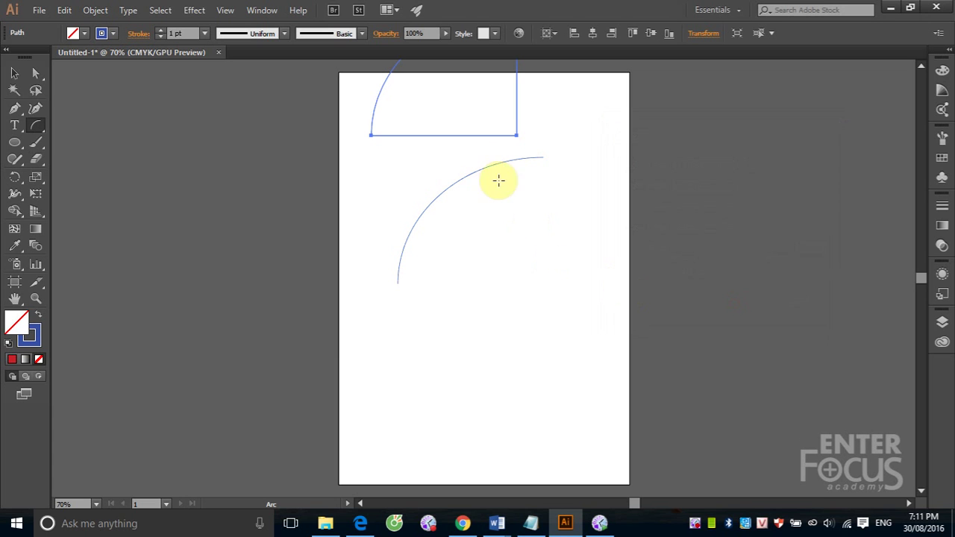
Move the closed arc shape down beneath the open arc
left_click(12, 73)
left_click_drag(433, 101, 441, 179)
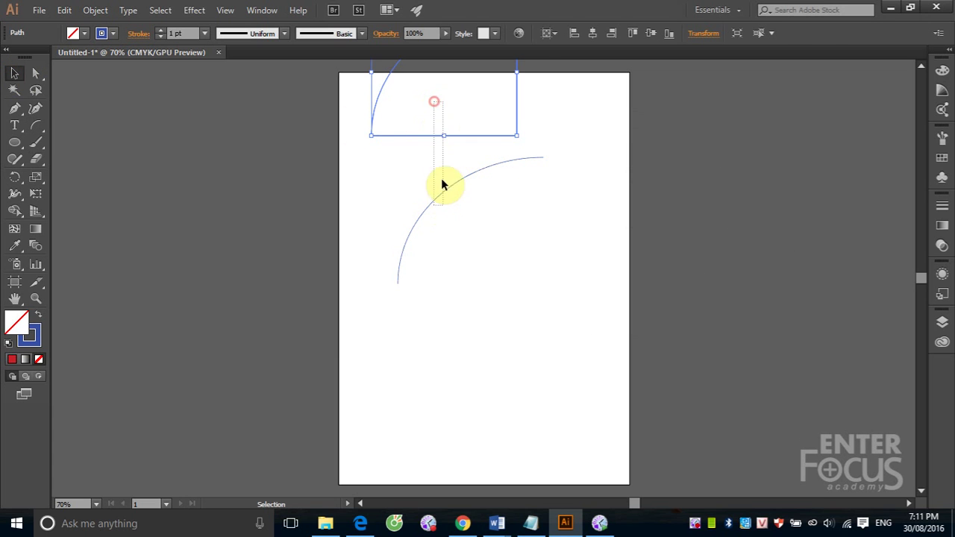
left_click(429, 171)
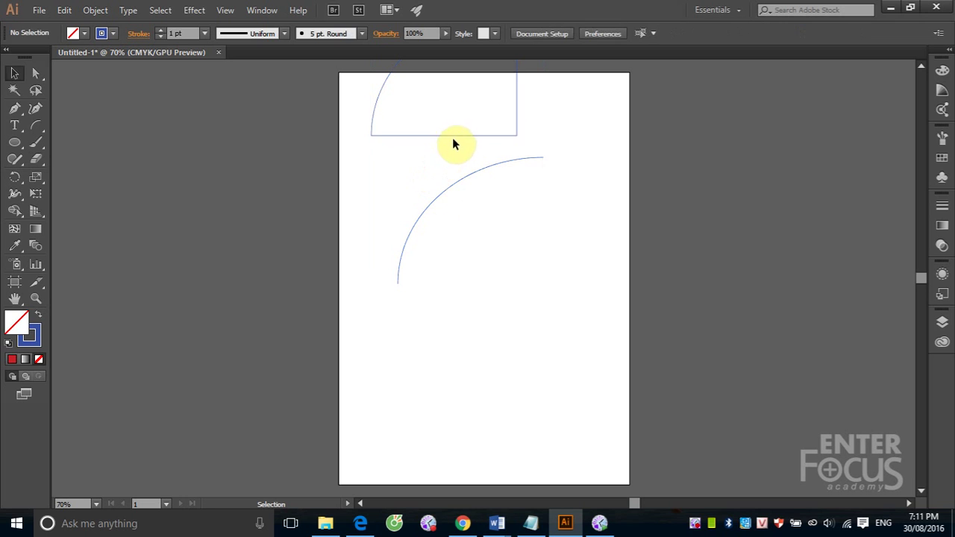
left_click_drag(456, 138, 504, 358)
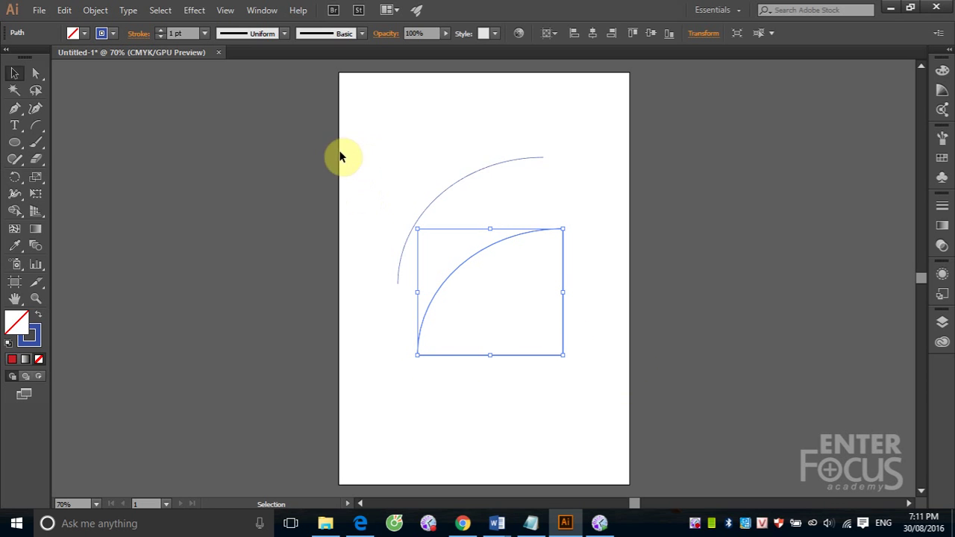
Create an open arc with its base along the Y Axis
left_click(36, 125)
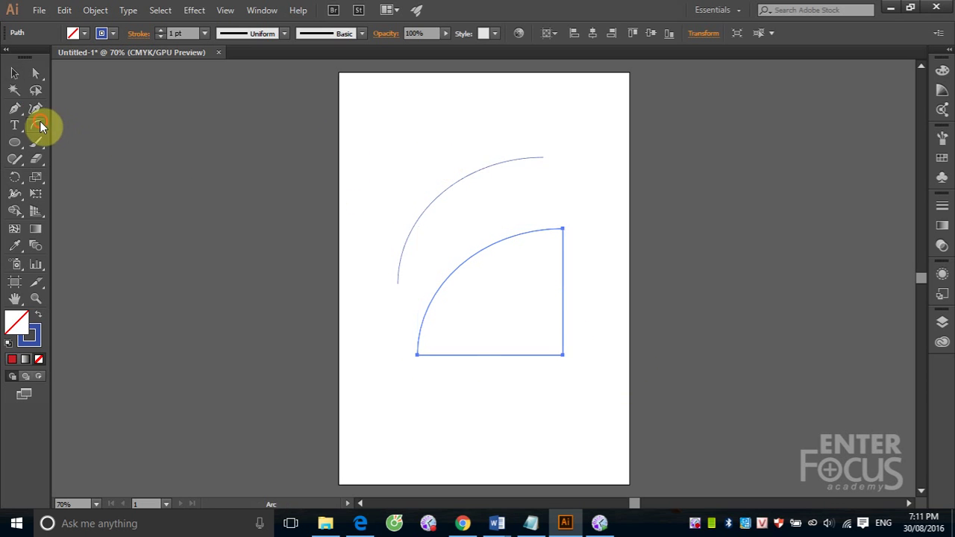
left_click(395, 147)
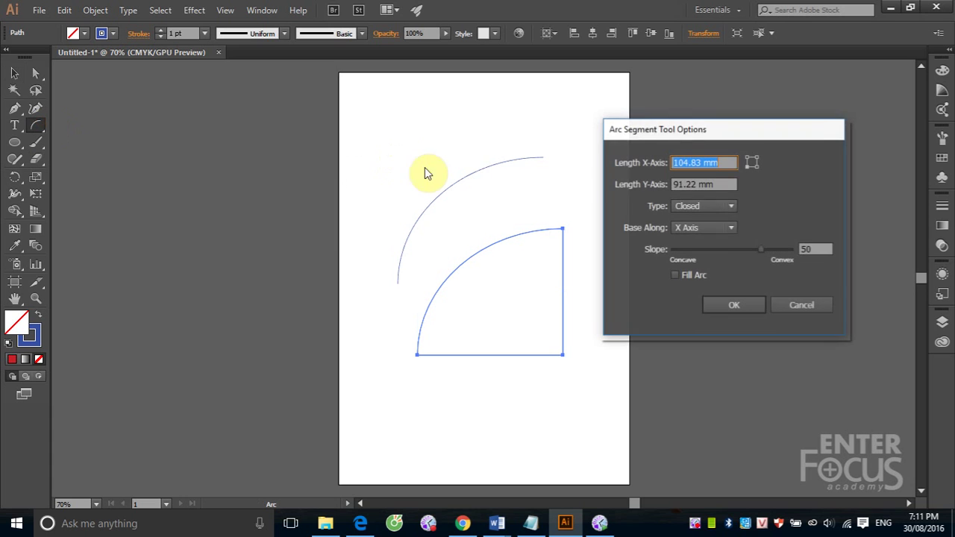
left_click(731, 206)
left_click(721, 222)
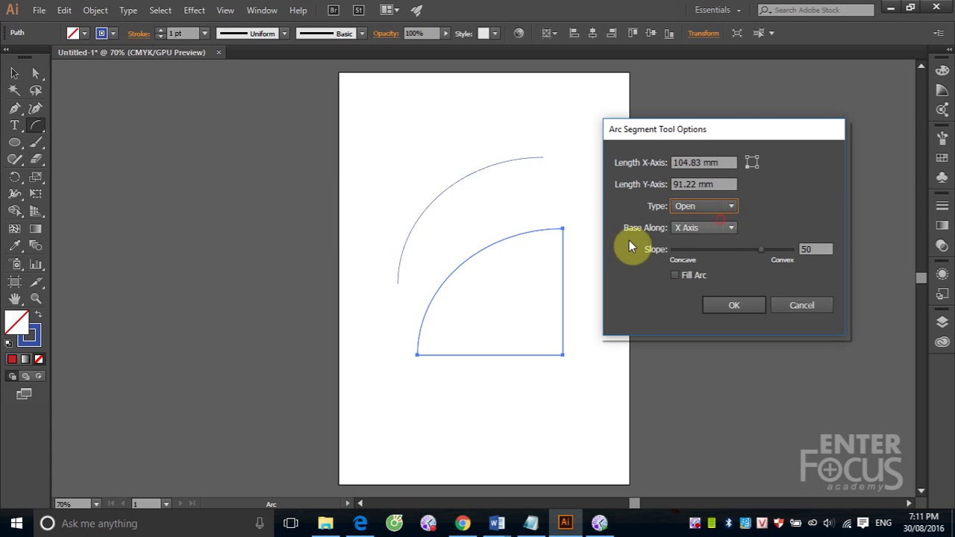
left_click(732, 229)
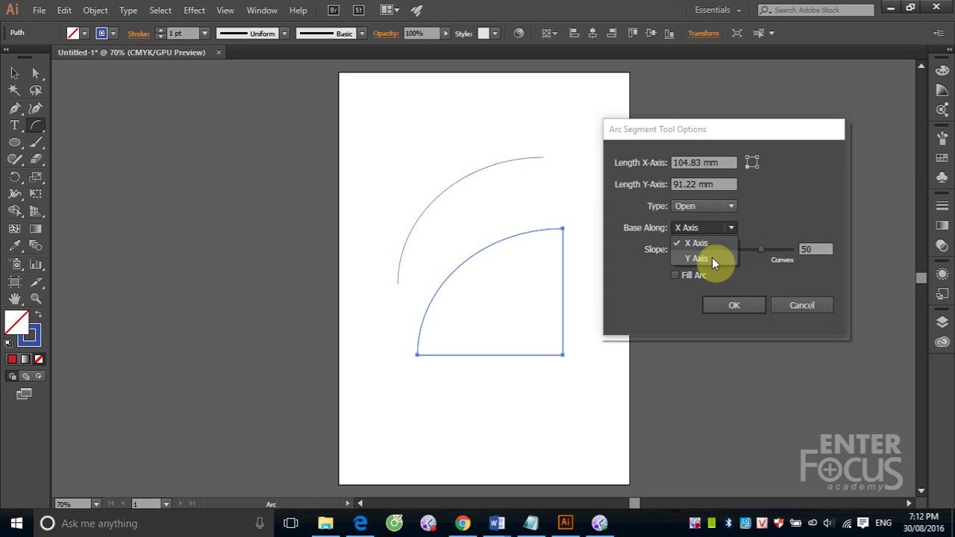
left_click(712, 259)
left_click(736, 307)
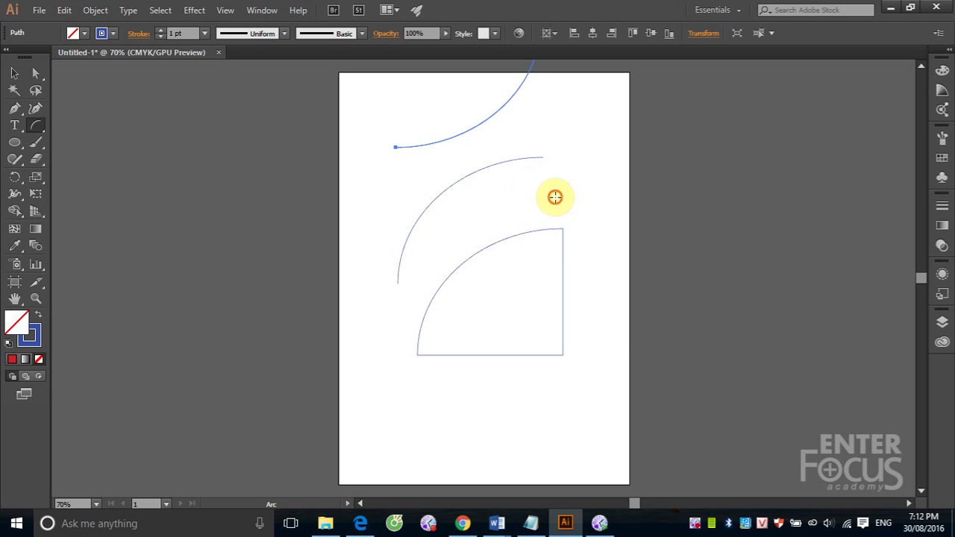
Add concave arcs with Slope -48 and then -90 near the top right
left_click(555, 196)
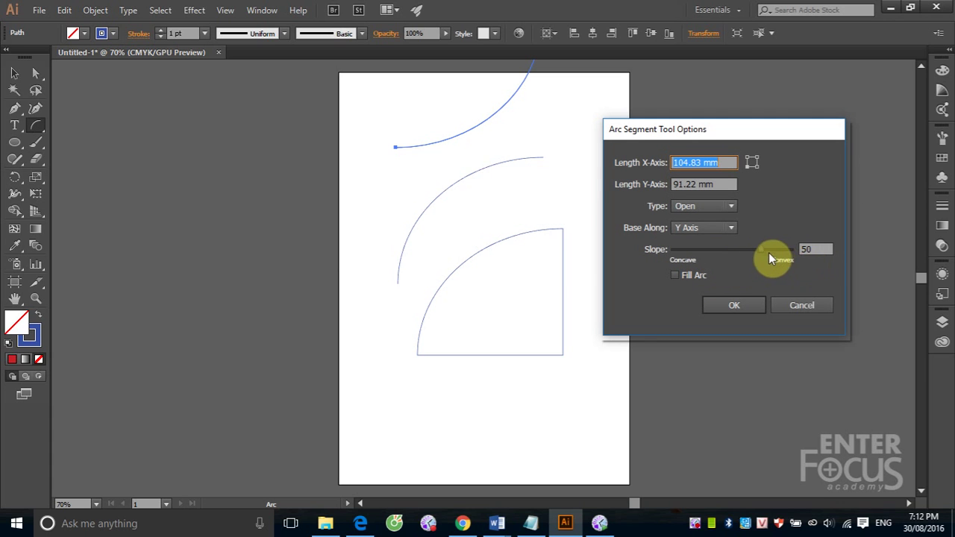
double_click(814, 250)
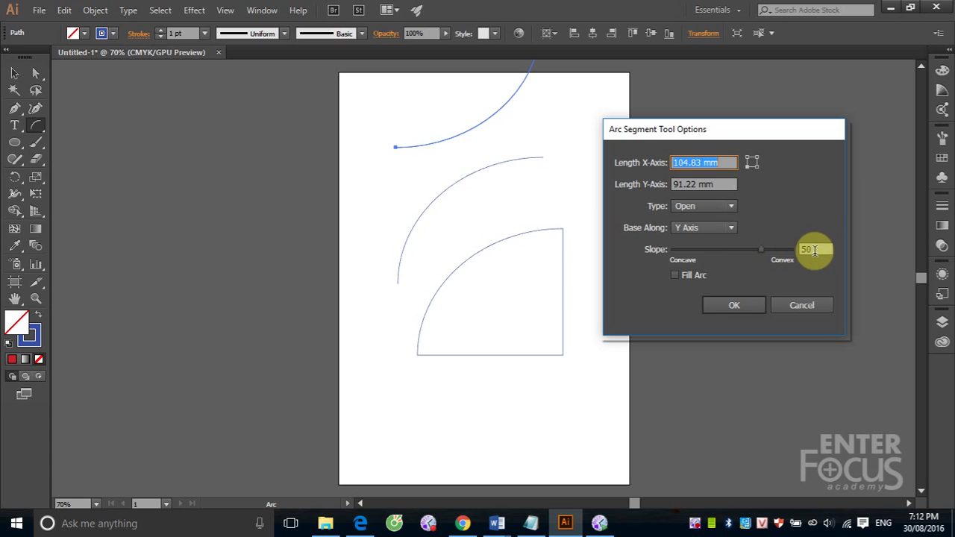
double_click(815, 251)
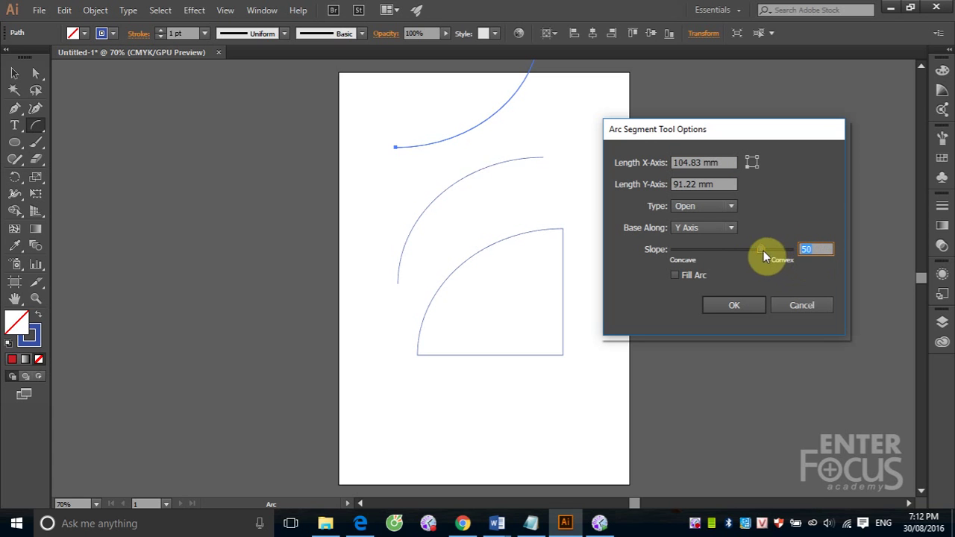
left_click_drag(761, 249, 705, 256)
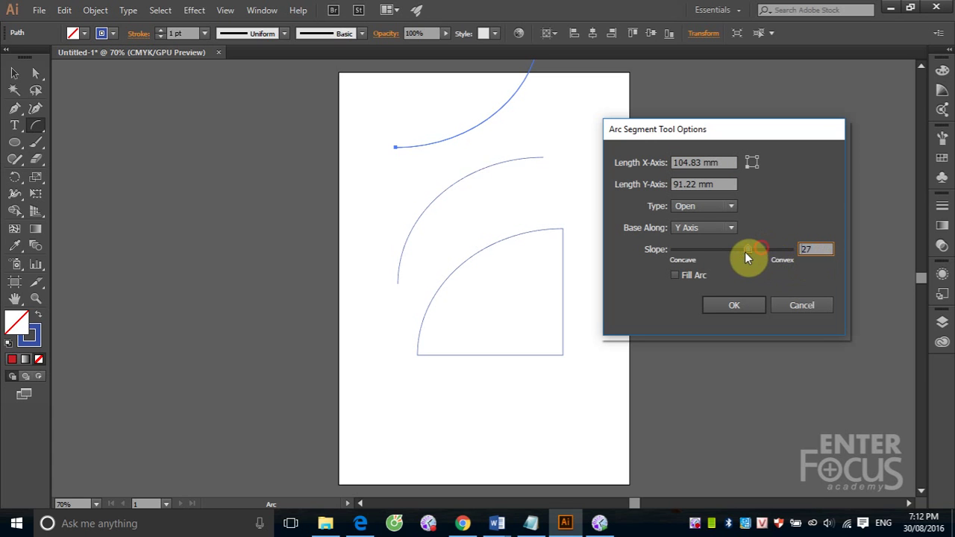
left_click(731, 303)
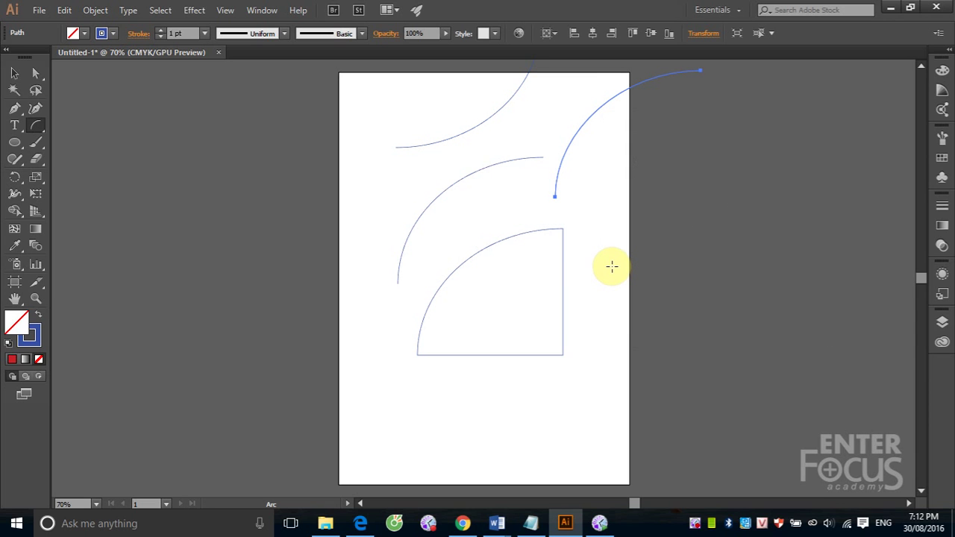
left_click(586, 229)
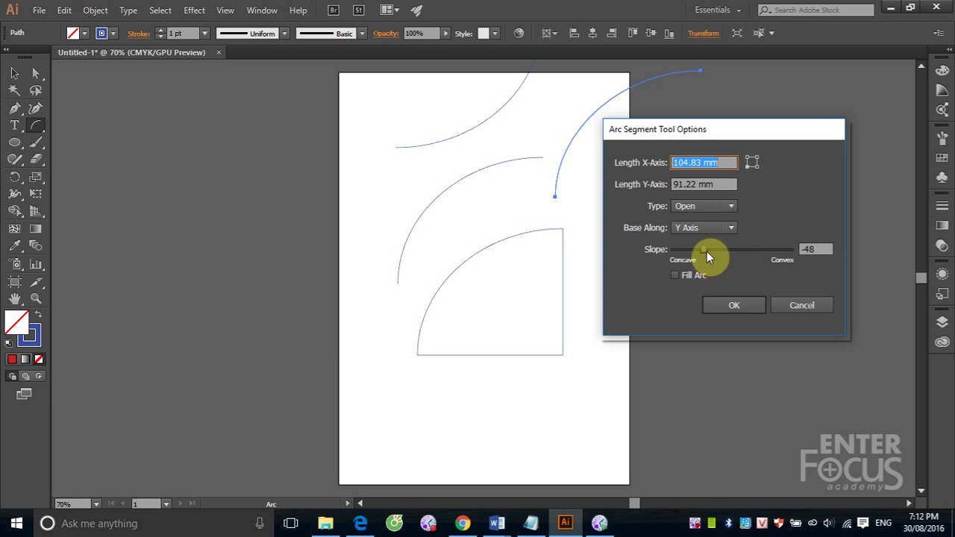
left_click_drag(706, 251, 682, 252)
left_click(737, 304)
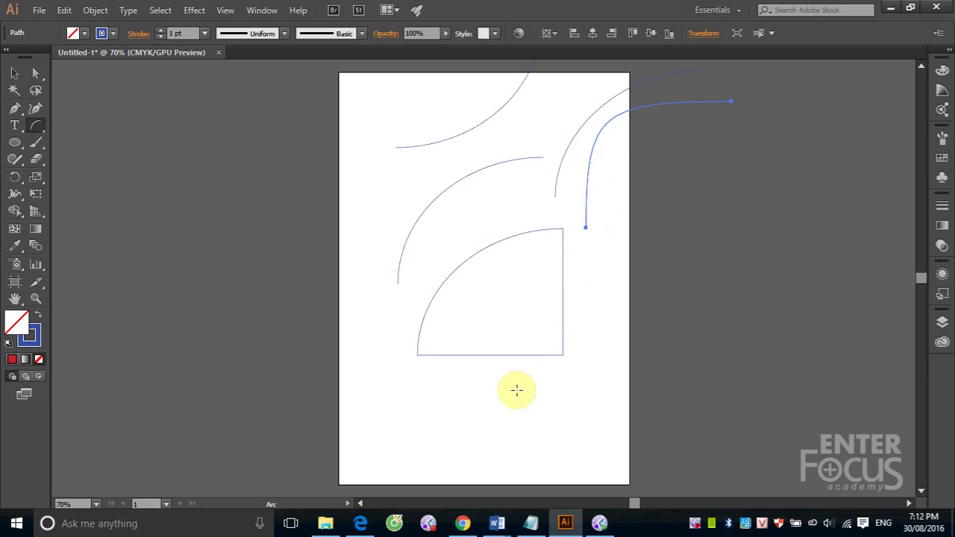
Drag an arc in the lower artboard, adjusting and reversing its curvature with the Up/Down arrows
mouse_move(470, 434)
left_mouse_down()
mouse_move(625, 337)
mouse_move(600, 327)
left_mouse_up()
key("Up")
key("Up")
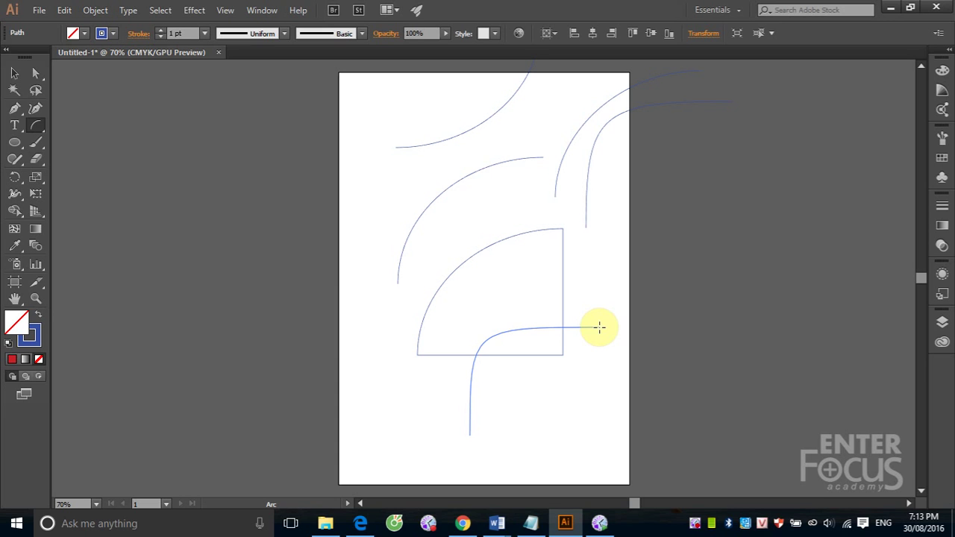
left_click_drag(599, 327, 599, 328)
key("Down")
key("Down")
key("Down")
key("Down")
key("Down")
key("Down")
key("Down")
key("Down")
key("Down")
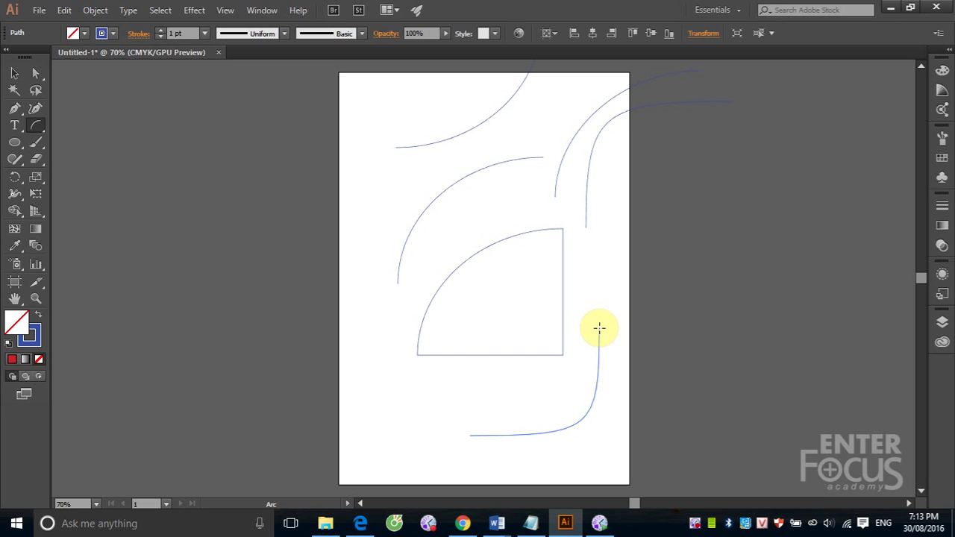
key("Up")
key("Up")
key("Up")
key("Up")
key("Up")
key("Up")
key("Up")
key("Up")
key("Up")
key("Up")
key("Up")
key("Up")
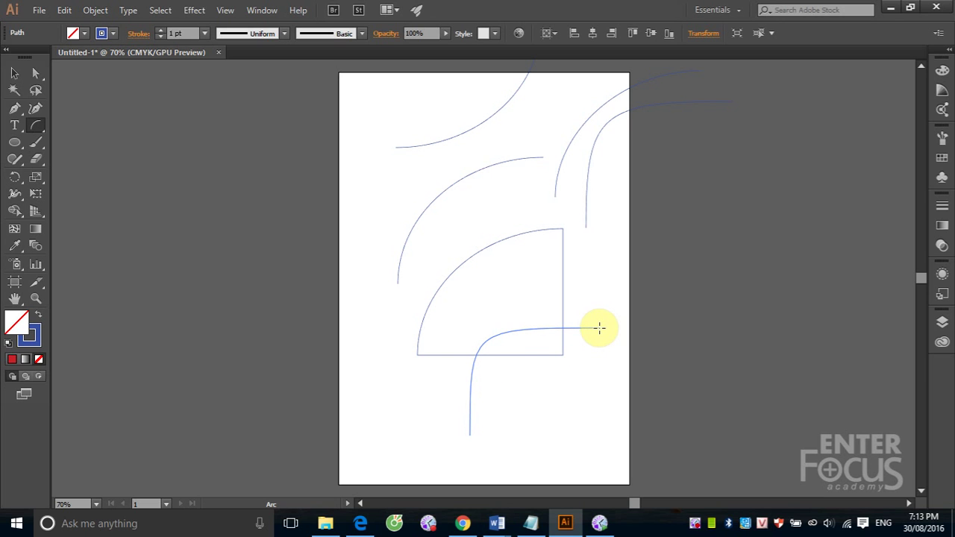
key("Down")
key("Down")
key("Down")
key("Down")
key("Down")
key("Down")
key("Down")
key("Down")
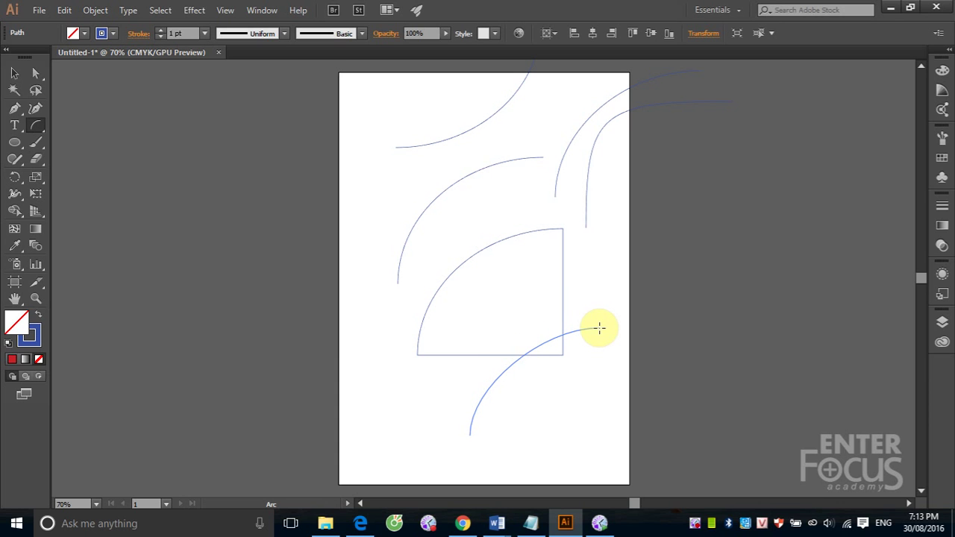
key("Down")
key("Down")
key("Down")
key("Down")
key("Down")
key("Down")
key("Down")
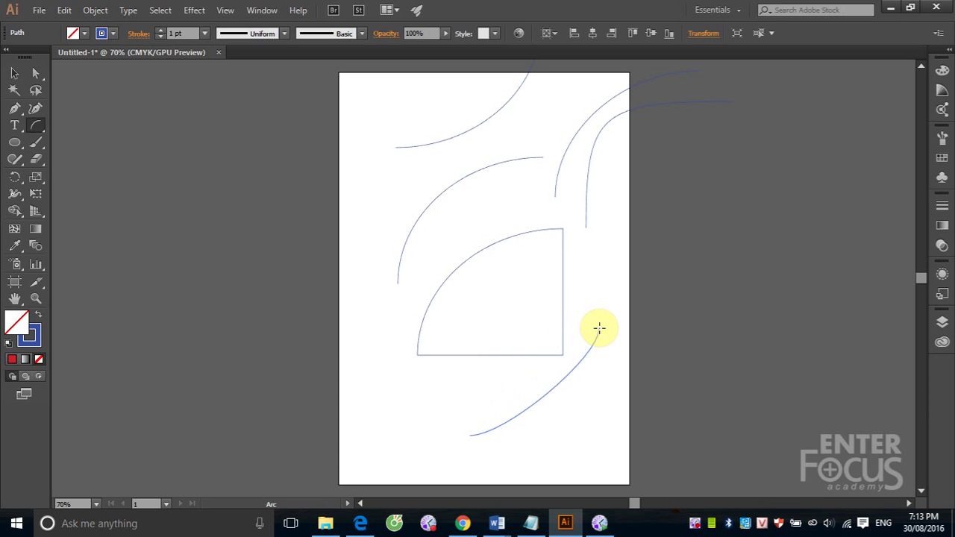
key("Down")
key("Down")
key("Down")
key("Down")
key("Down")
key("Down")
key("Down")
key("Down")
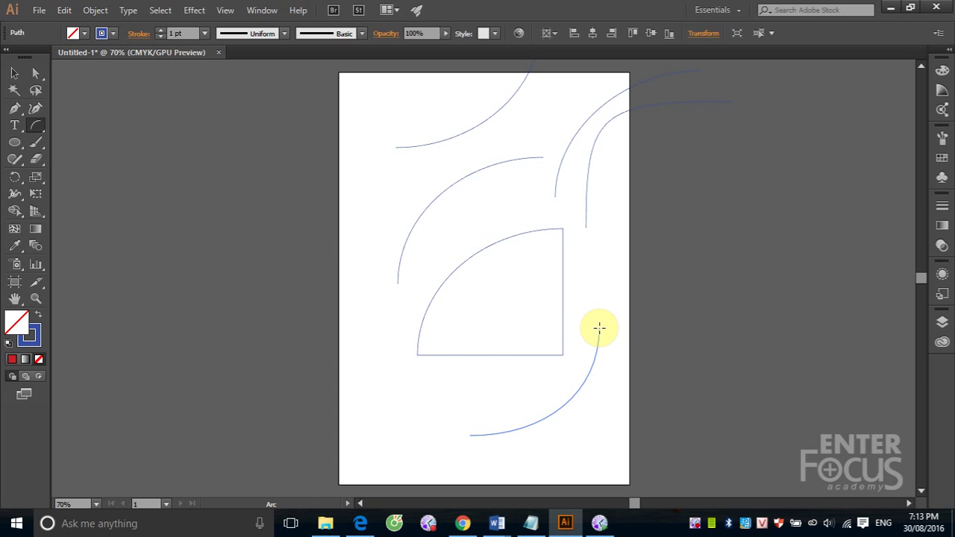
key("Down")
key("Down")
key("Down")
key("Down")
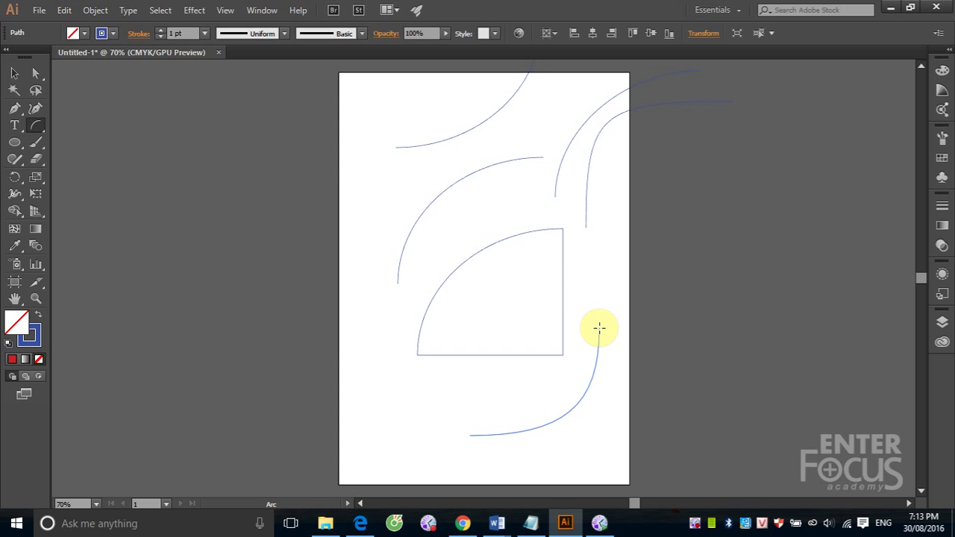
key("Down")
key("Down")
key("Down")
key("Down")
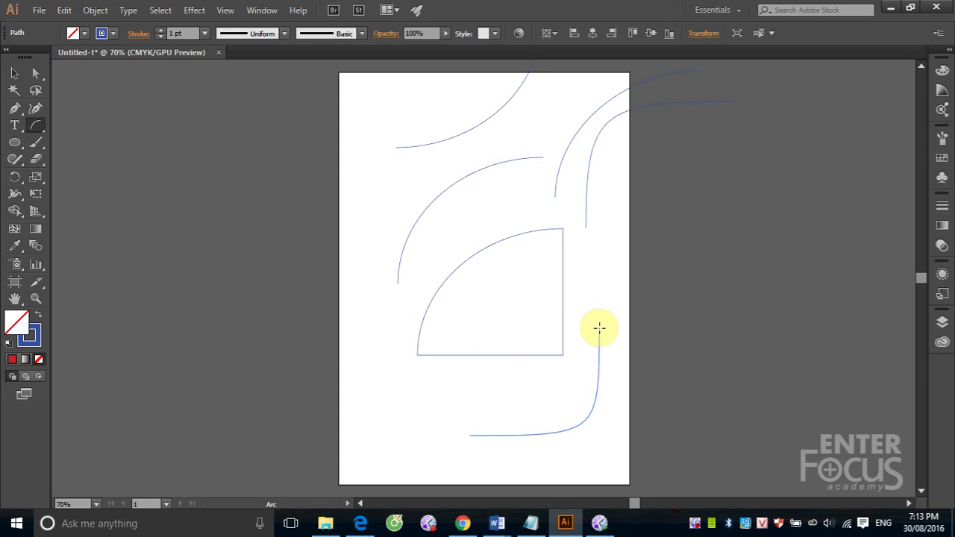
key("Up")
key("Up")
key("Up")
key("Up")
key("Up")
key("Up")
key("Up")
key("Up")
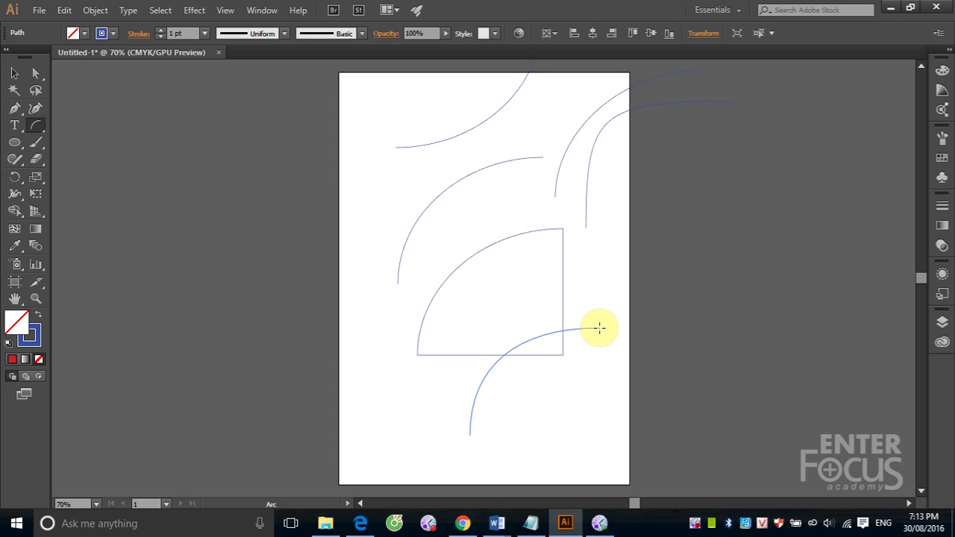
left_click_drag(599, 328, 599, 328)
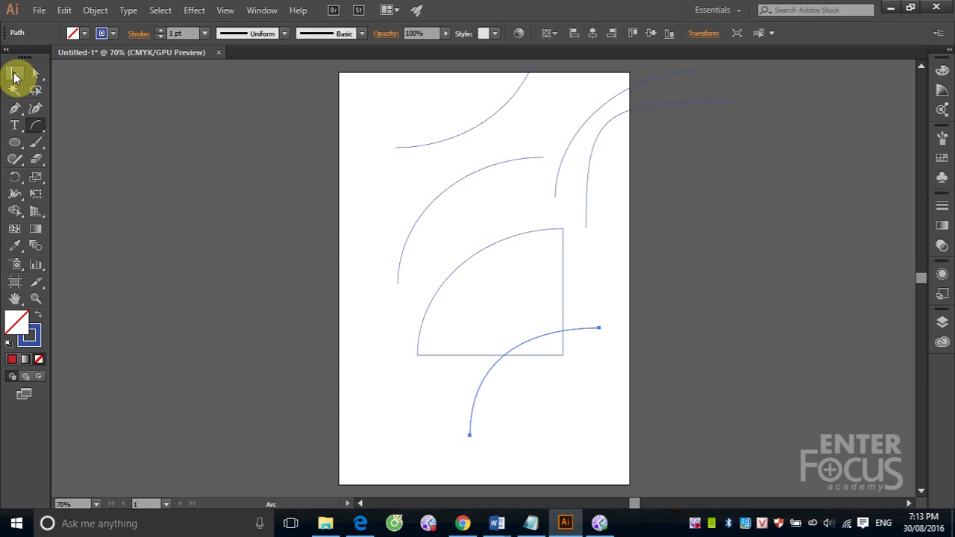
Marquee-select all the arcs on the artboard and delete them
left_click(14, 75)
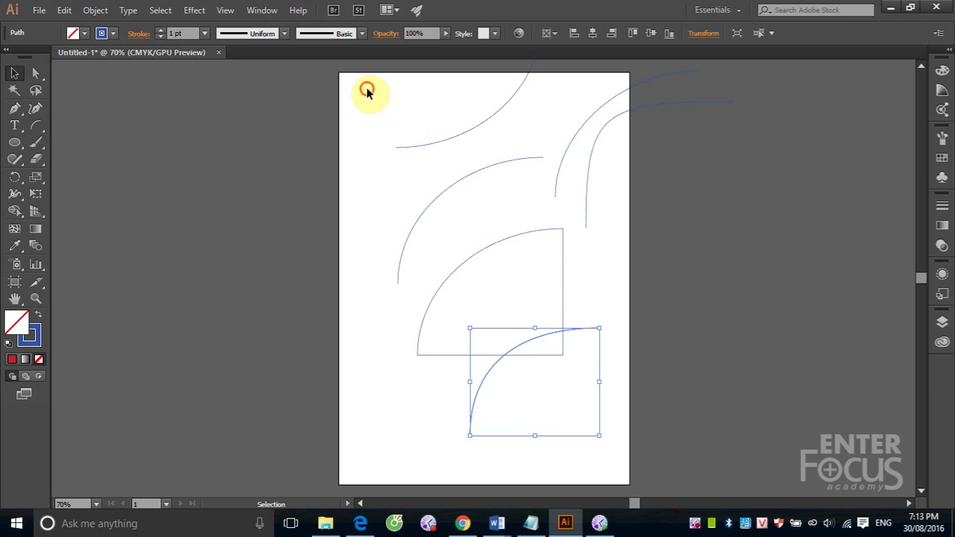
left_click_drag(367, 88, 595, 427)
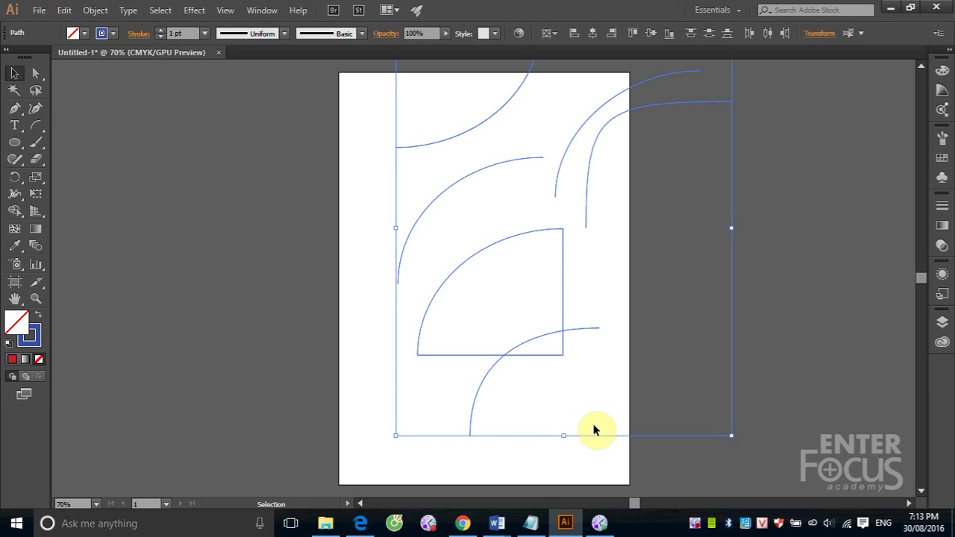
key("Delete")
Draw a spiral in the upper left of the artboard with the Spiral Tool
left_click(38, 128)
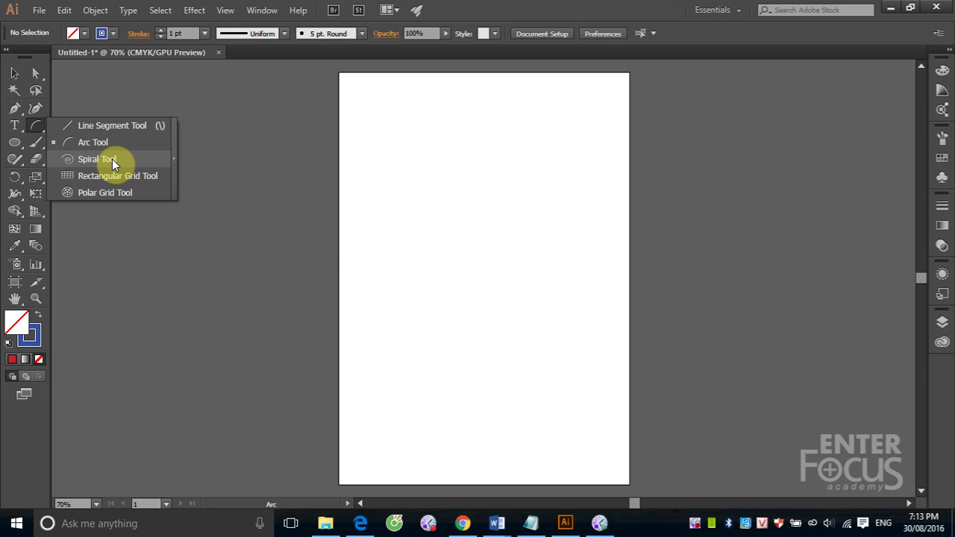
left_click(113, 162)
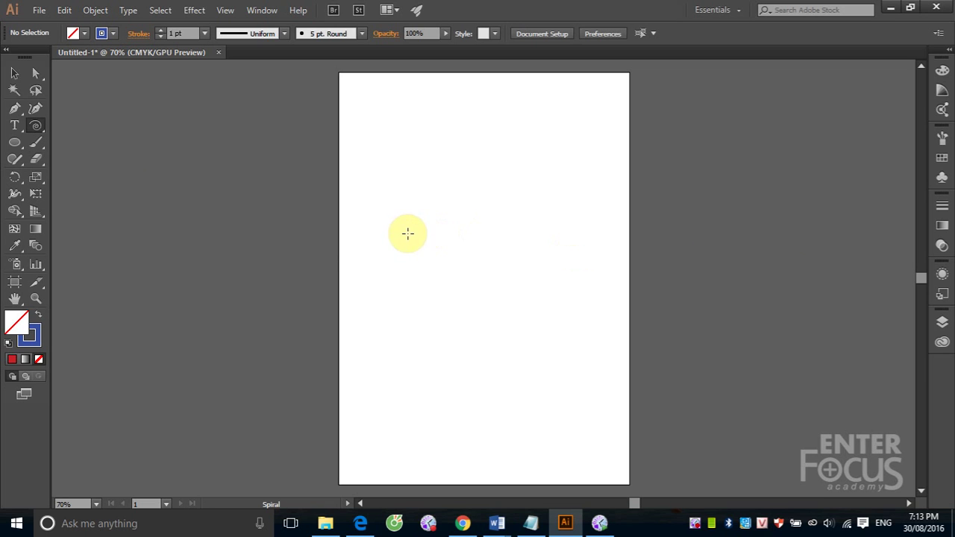
mouse_move(390, 222)
left_mouse_down()
mouse_move(501, 267)
mouse_move(499, 153)
mouse_move(512, 199)
mouse_move(365, 145)
mouse_move(329, 155)
mouse_move(452, 138)
mouse_move(518, 269)
mouse_move(488, 164)
mouse_move(316, 151)
mouse_move(388, 345)
mouse_move(482, 316)
mouse_move(286, 226)
mouse_move(487, 176)
mouse_move(516, 273)
mouse_move(470, 154)
mouse_move(428, 147)
mouse_move(682, 153)
mouse_move(473, 186)
mouse_move(731, 191)
mouse_move(576, 197)
mouse_move(392, 127)
mouse_move(284, 246)
mouse_move(494, 324)
mouse_move(430, 354)
mouse_move(312, 253)
mouse_move(342, 189)
mouse_move(329, 230)
left_mouse_up()
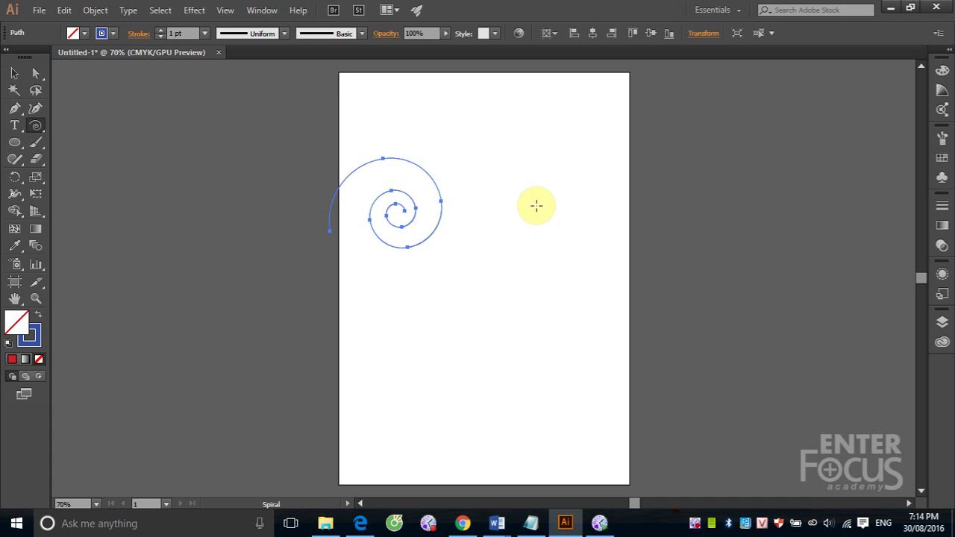
left_click(478, 137)
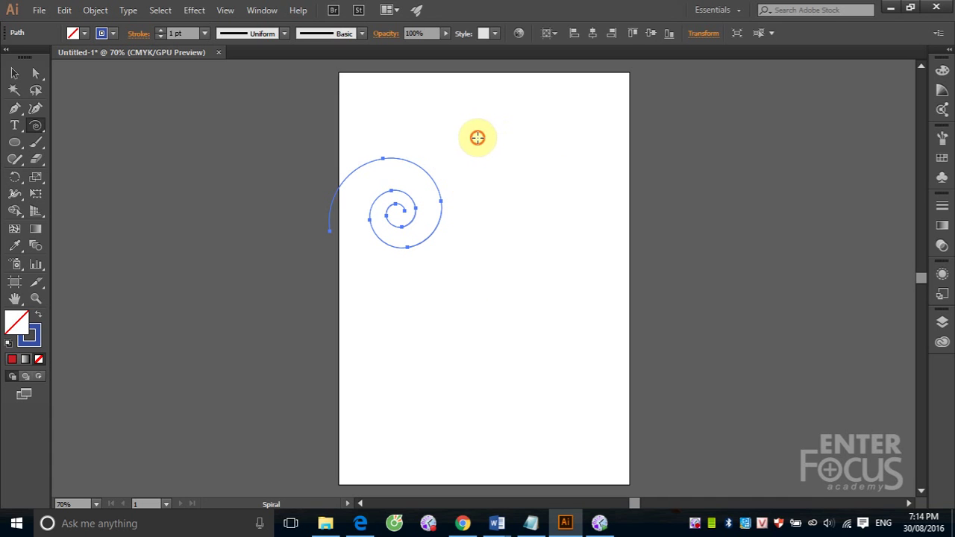
Move the Spiral options dialog (radius 45.9026 mm, decay 80%, 10 segments) beside the artboard
left_click_drag(505, 161, 733, 158)
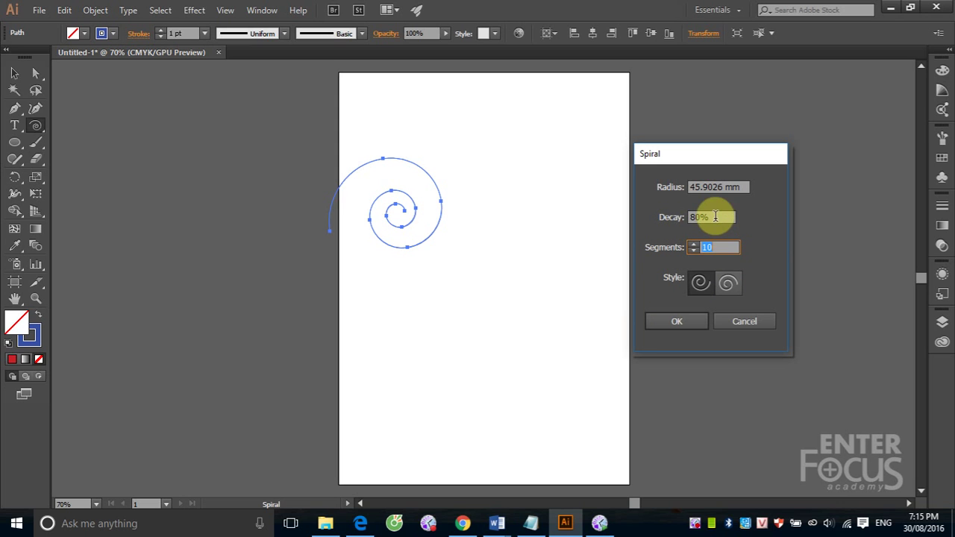
Create a spiral with 100% decay, which comes out as a plain circle
left_click_drag(715, 217, 679, 217)
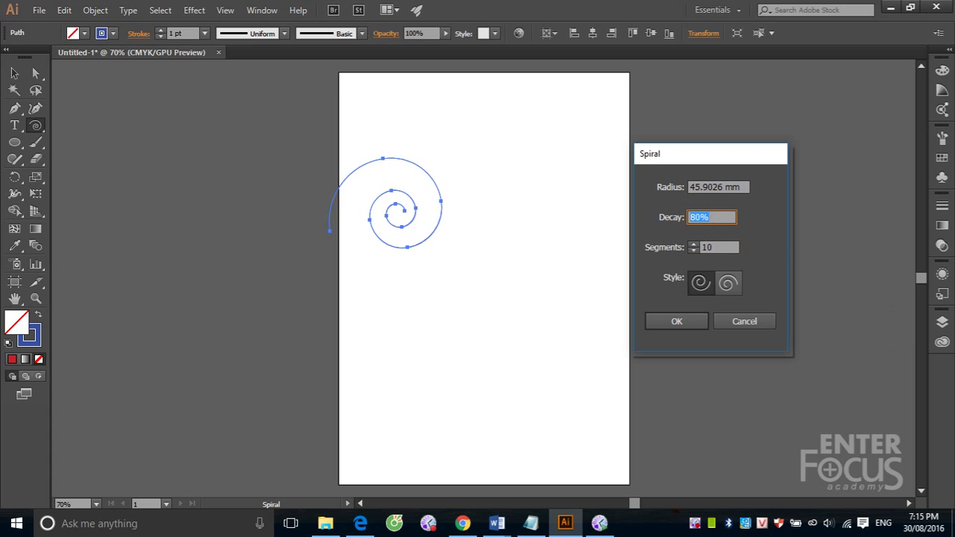
type("100")
left_click(670, 323)
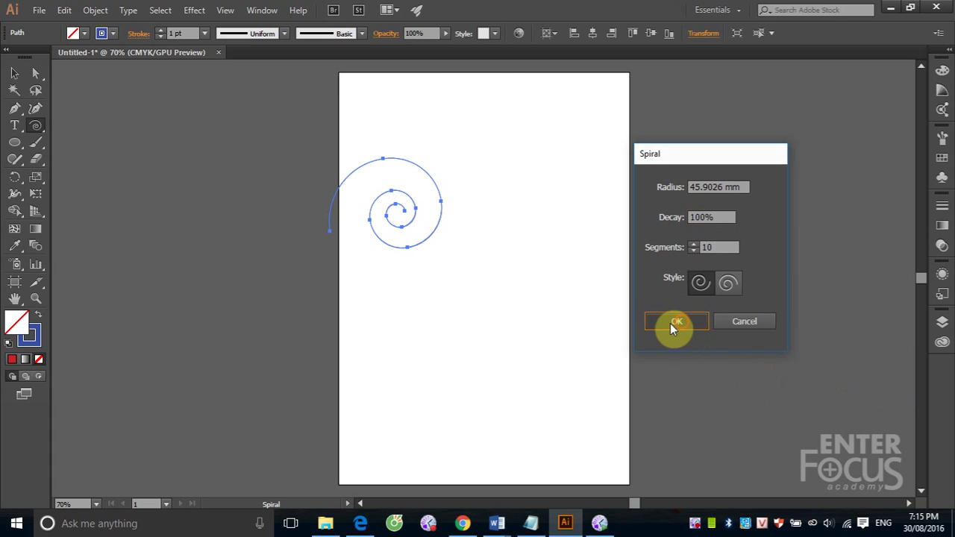
Move the circle lower, then delete both the earlier spiral and the circle
left_click(21, 77)
left_click_drag(527, 97, 563, 261)
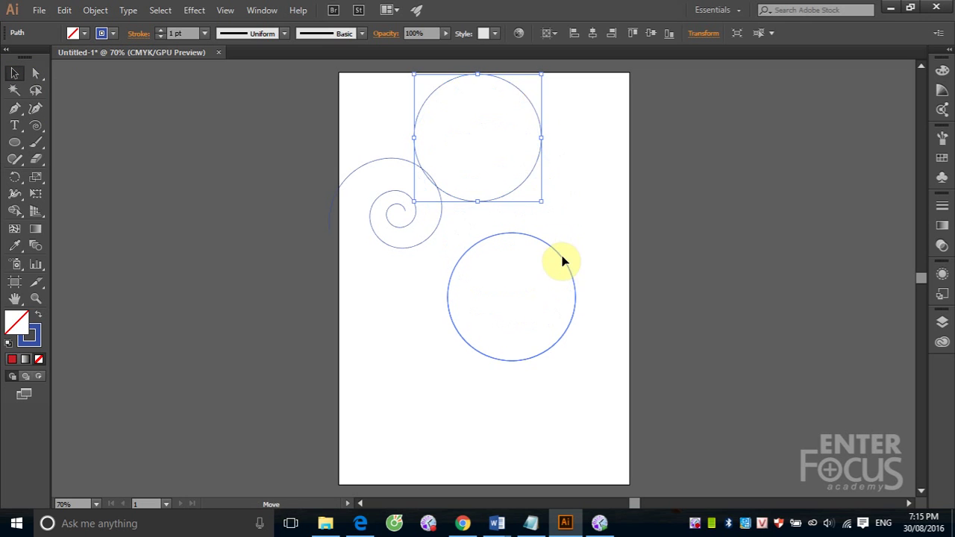
left_click(438, 207)
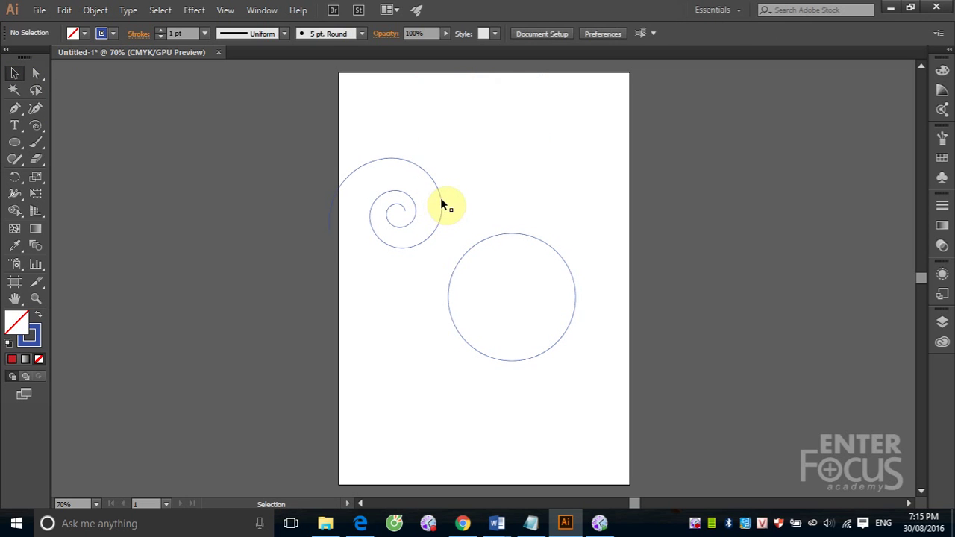
left_click(441, 200)
key("Delete")
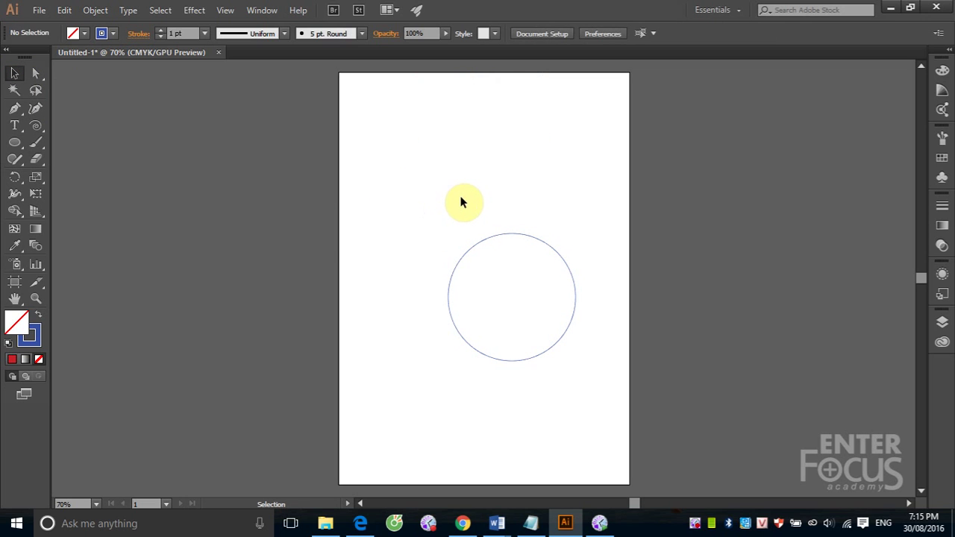
left_click(552, 251)
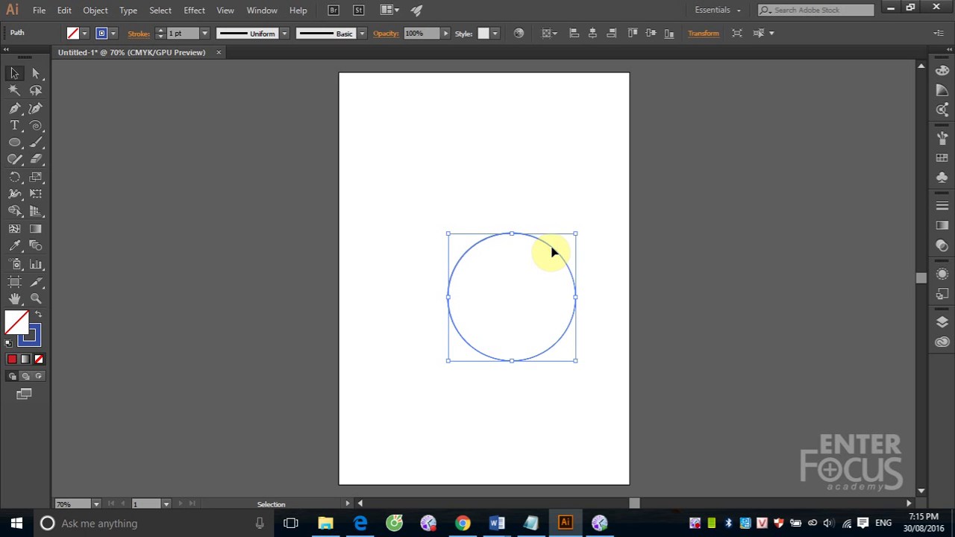
key("Delete")
left_click(37, 128)
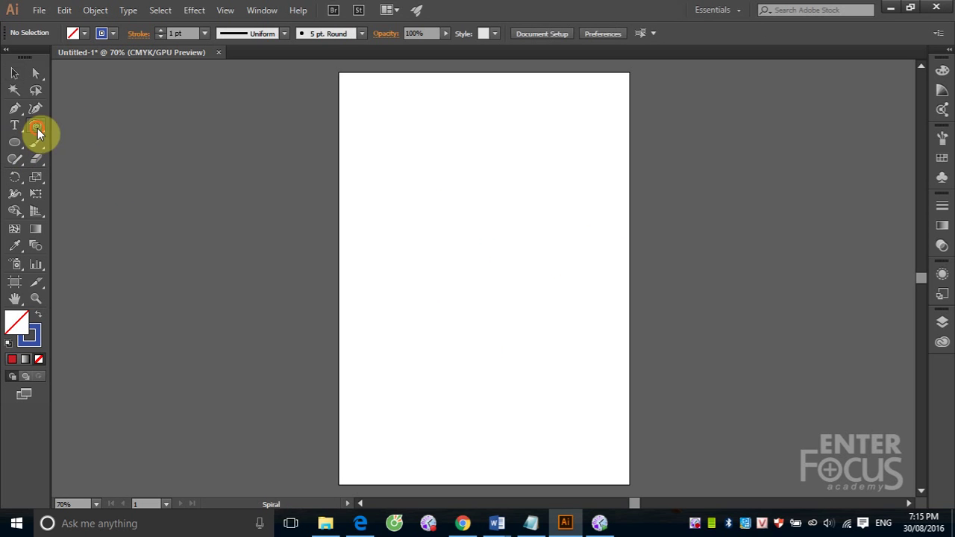
Create a loosely wound 90% decay spiral near the top of the artboard
left_click(454, 191)
left_click_drag(719, 218, 656, 216)
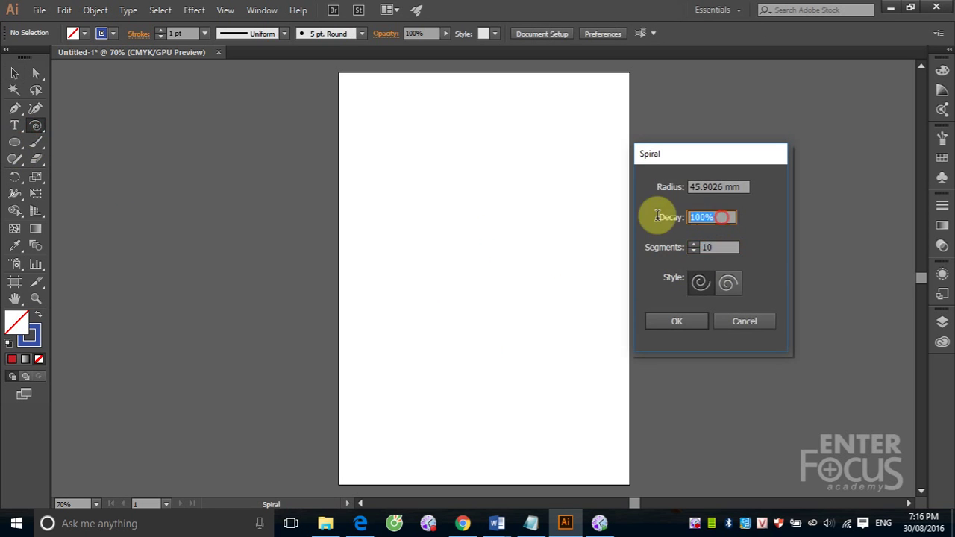
type("80")
key("Return")
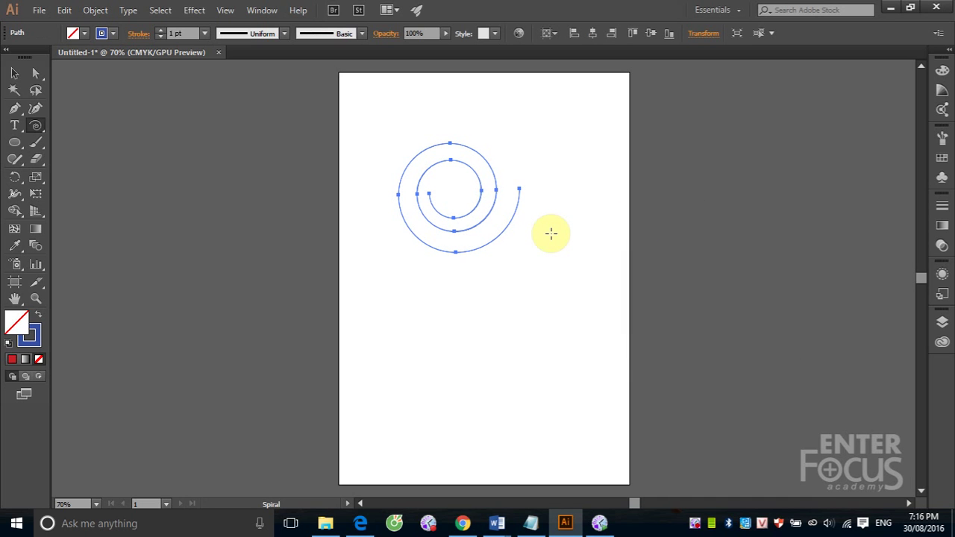
Create a fast-shrinking 50% decay spiral in the lower right
left_click(537, 282)
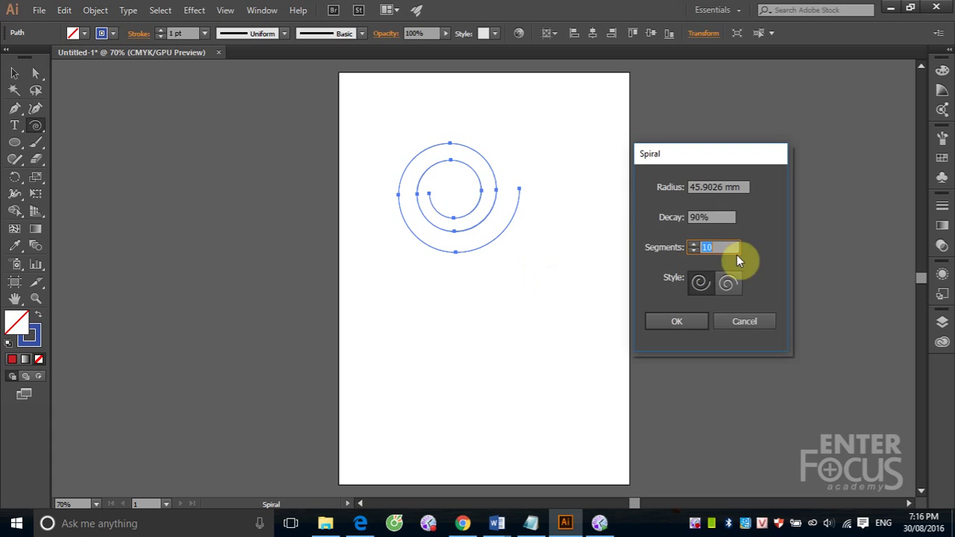
left_click(706, 217)
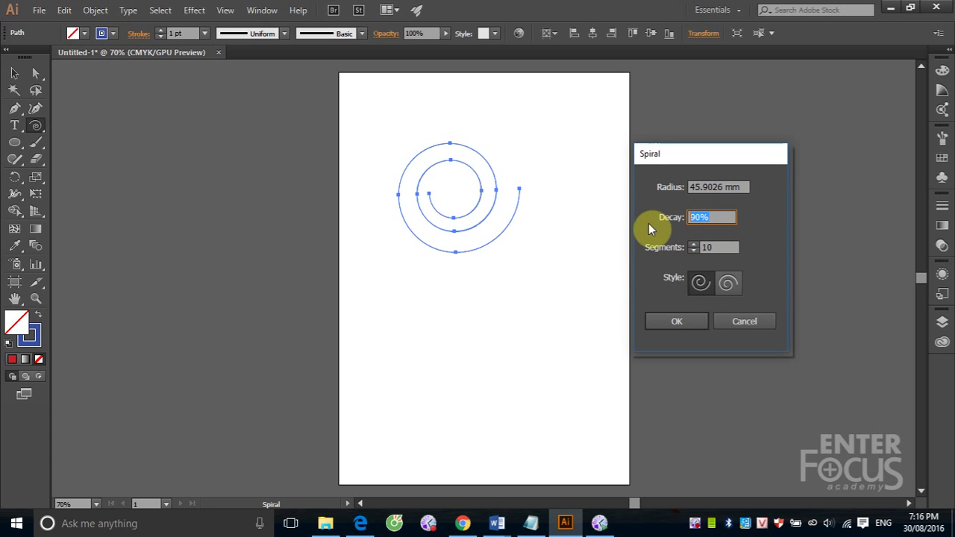
type("50")
key("Return")
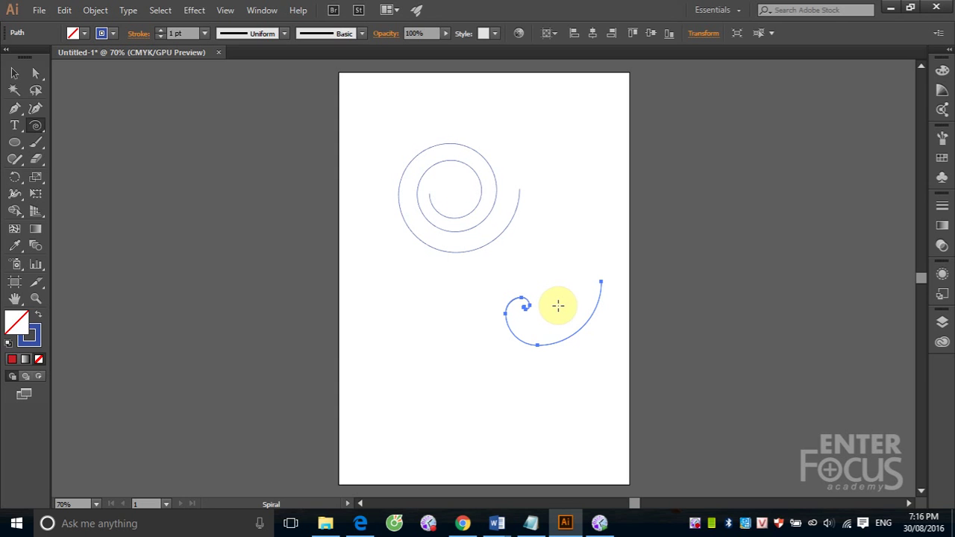
Create a spiral with 80% decay right of centre
left_click(546, 241)
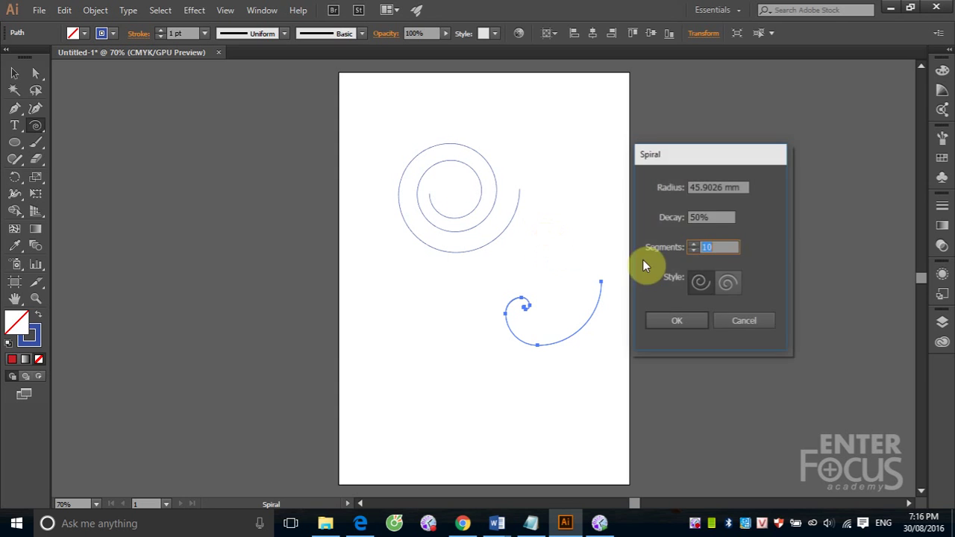
left_click(715, 218)
type("80")
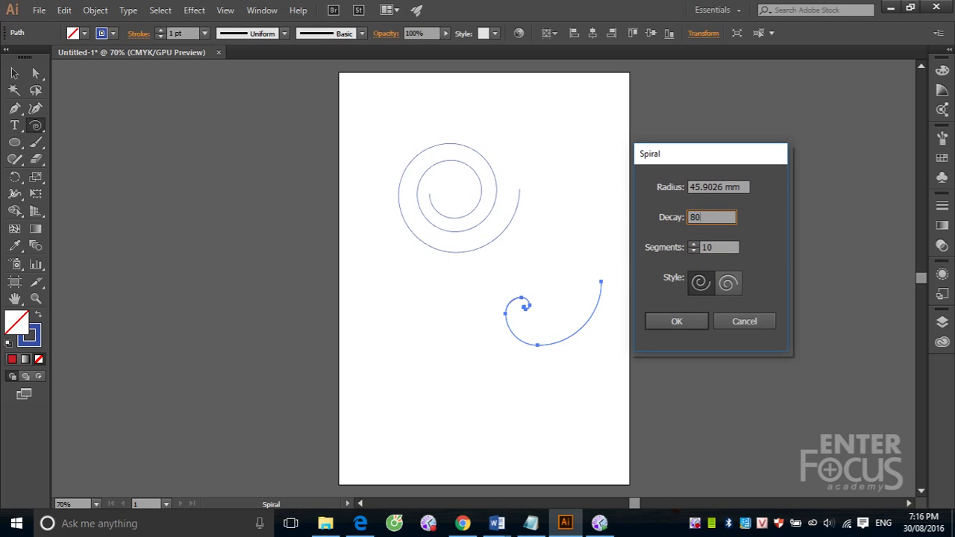
key("Return")
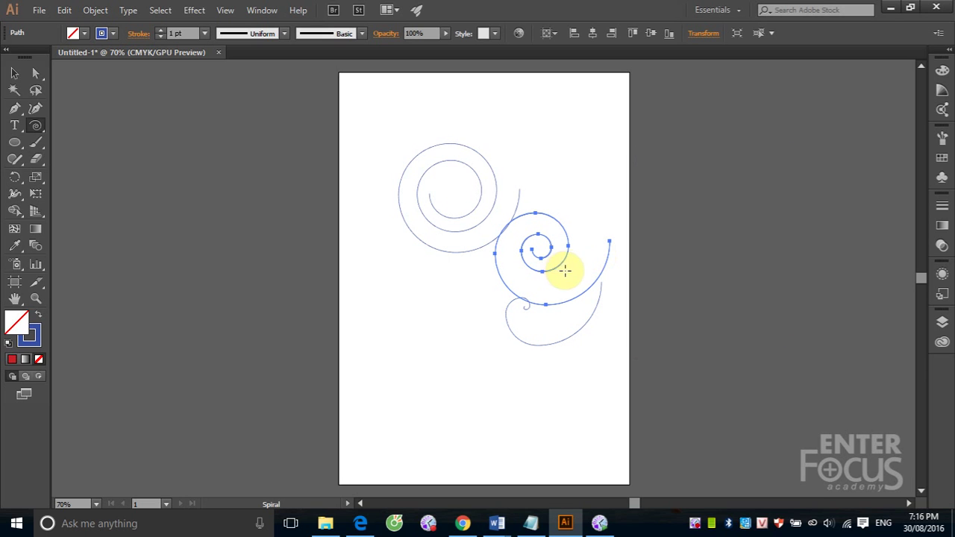
Delete the upper-left 90% spiral and the lower 50% spiral
left_click(14, 72)
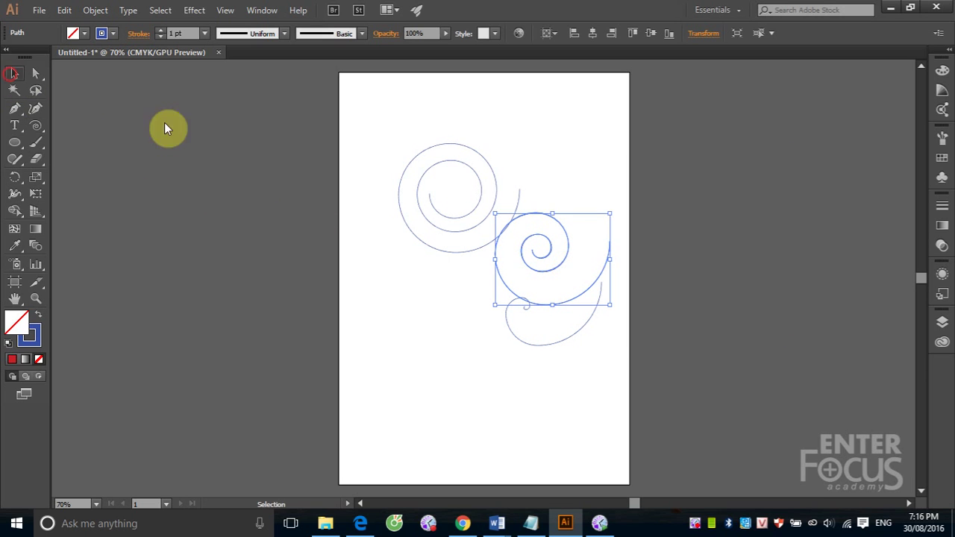
left_click(439, 214)
left_click(438, 217)
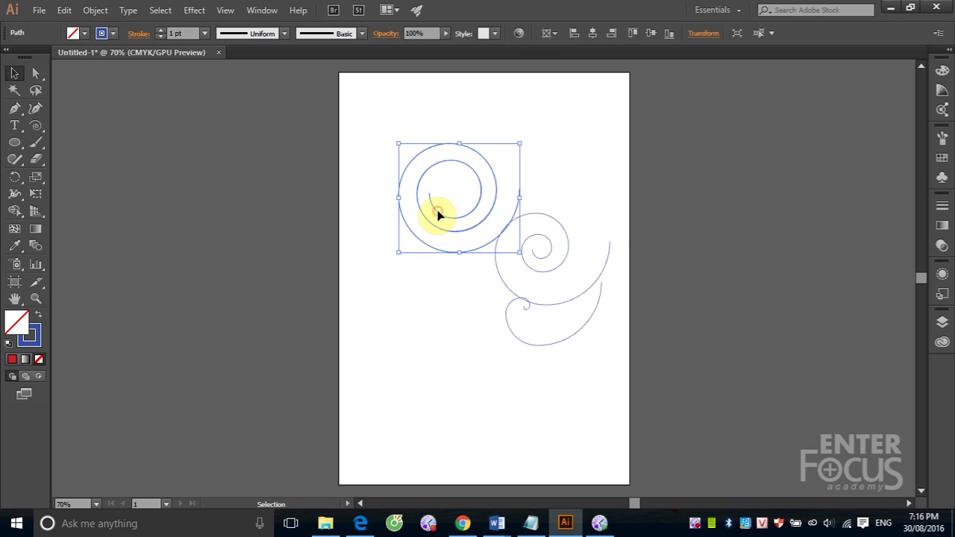
key("Delete")
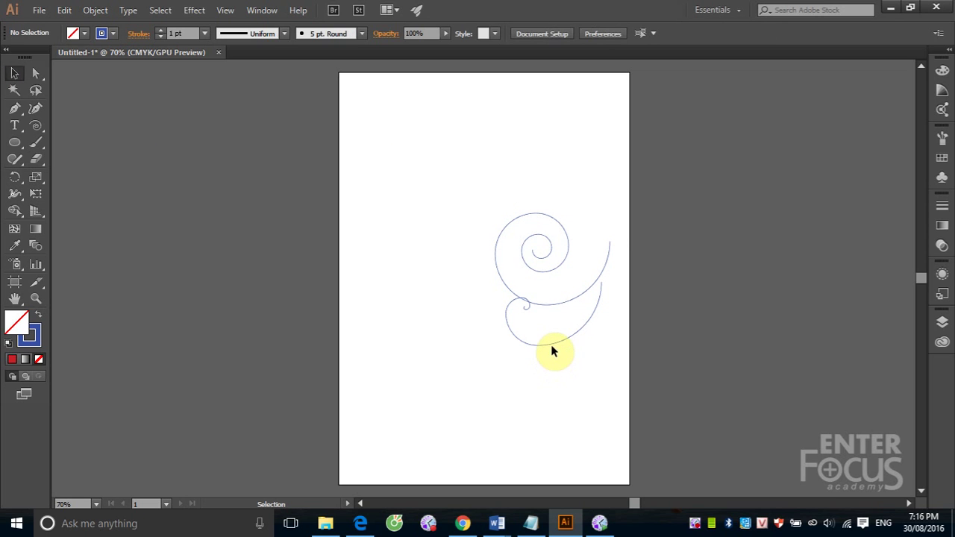
left_click(551, 347)
key("Delete")
left_click(36, 127)
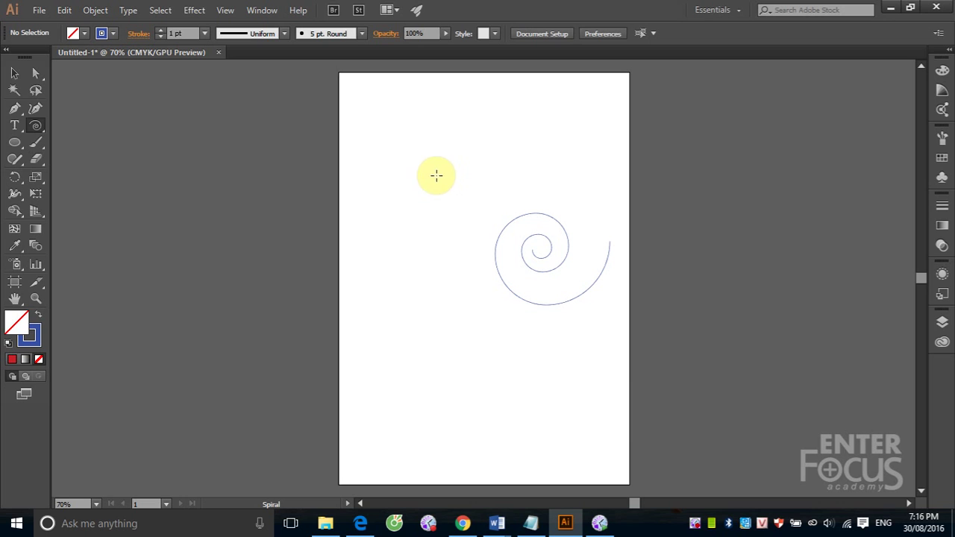
Drag a larger spiral in the upper left, using Up/Down Arrow to add and remove turns
mouse_move(388, 164)
left_mouse_down()
mouse_move(492, 176)
mouse_move(497, 147)
left_mouse_up()
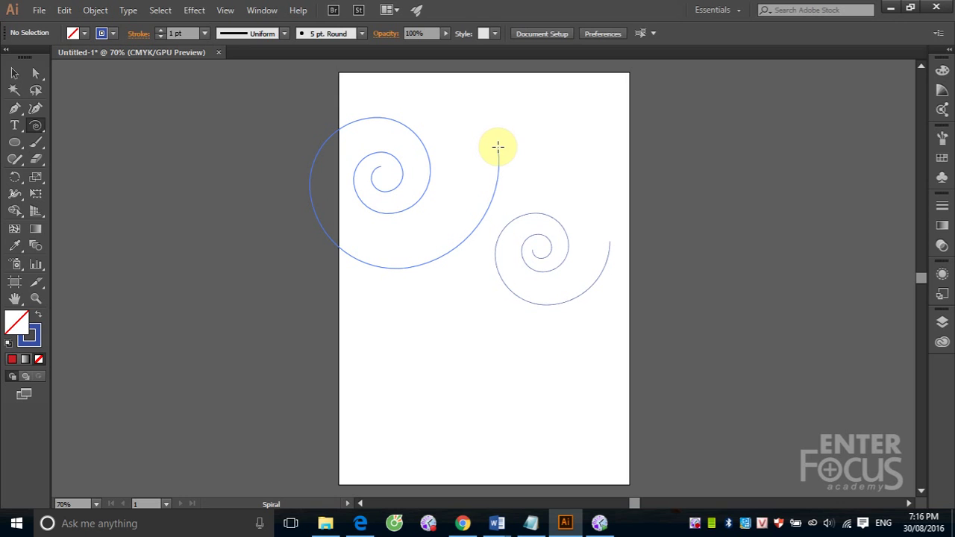
key("Up")
key("Up")
key("Down")
key("Down")
key("Down")
key("Down")
key("Down")
key("Down")
key("Down")
key("Down")
key("Down")
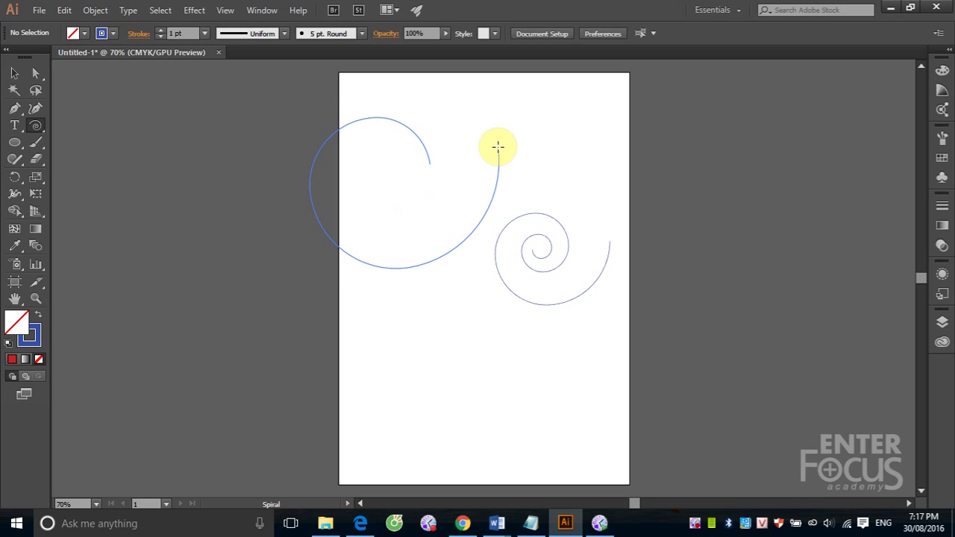
key("Down")
key("Down")
key("Down")
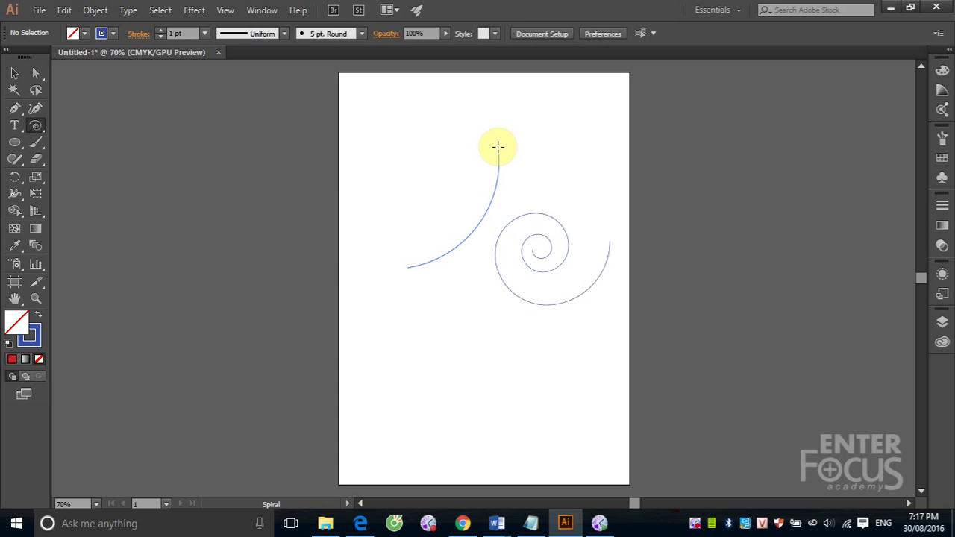
key("Up")
key("Up")
key("Up")
key("Up")
key("Up")
key("Up")
key("Up")
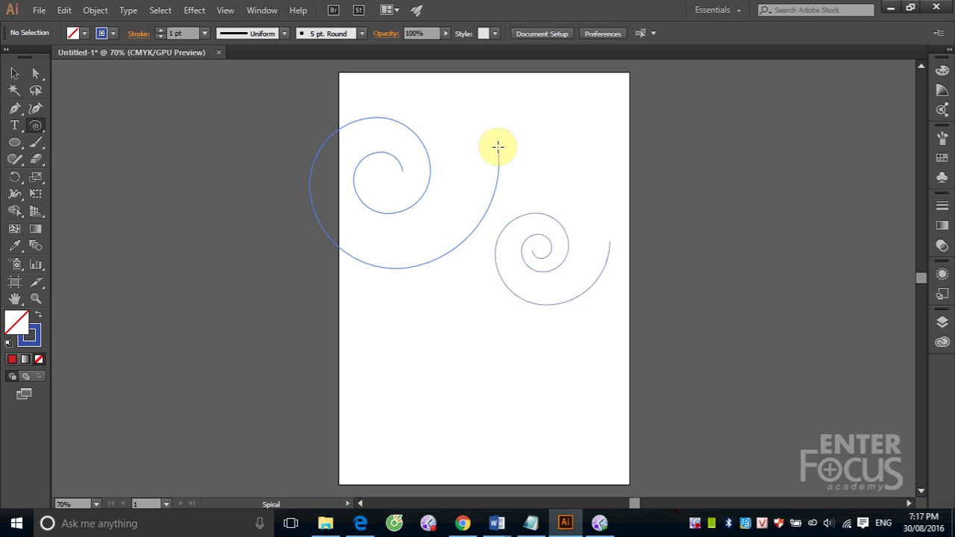
key("Up")
key("Up")
key("Up")
key("Up")
key("Up")
key("Up")
Release the larger spiral, then marquee-select both spirals and delete them
left_click_drag(497, 147, 498, 146)
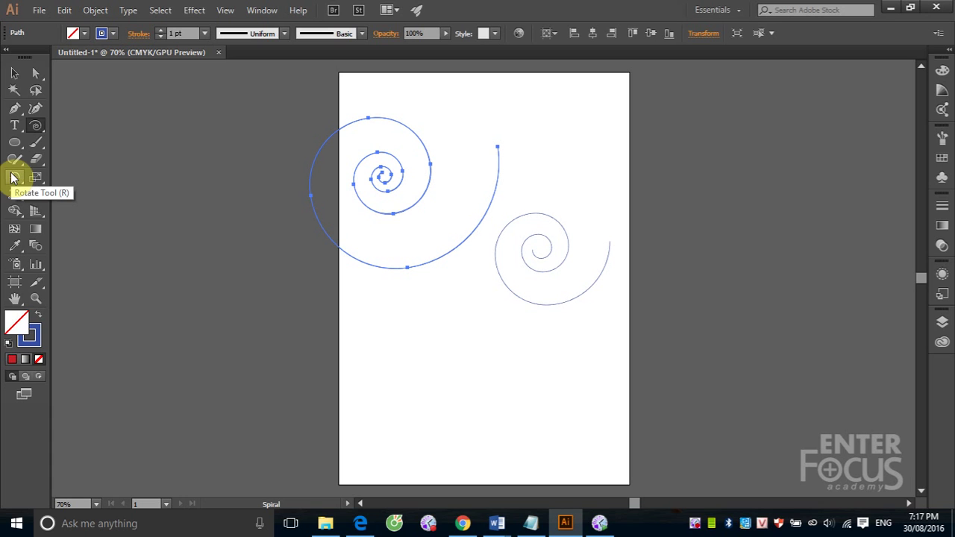
left_click(15, 72)
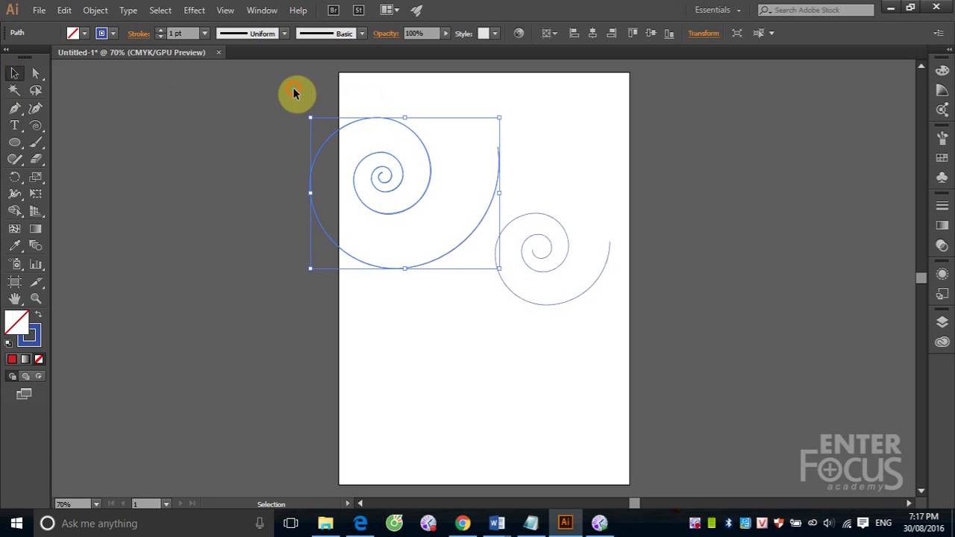
left_click_drag(295, 92, 657, 331)
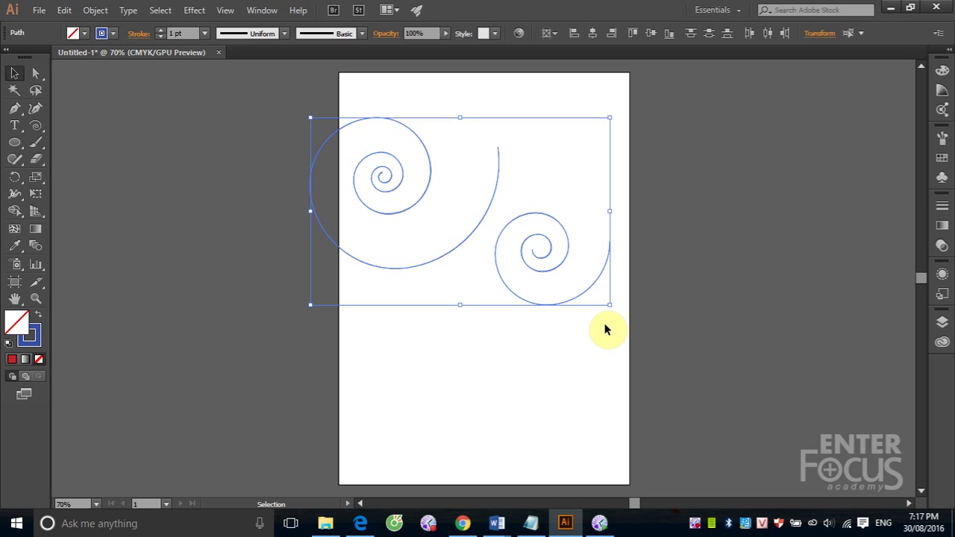
key("Delete")
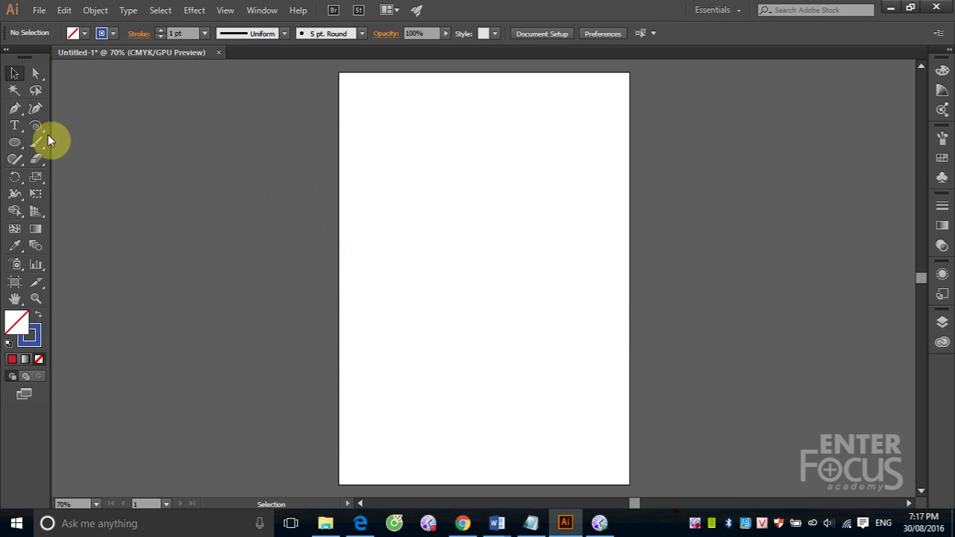
Draw a rectangular grid near the top, then open its options (21.96 × 87.69 mm, 5×5 dividers)
left_click(34, 132)
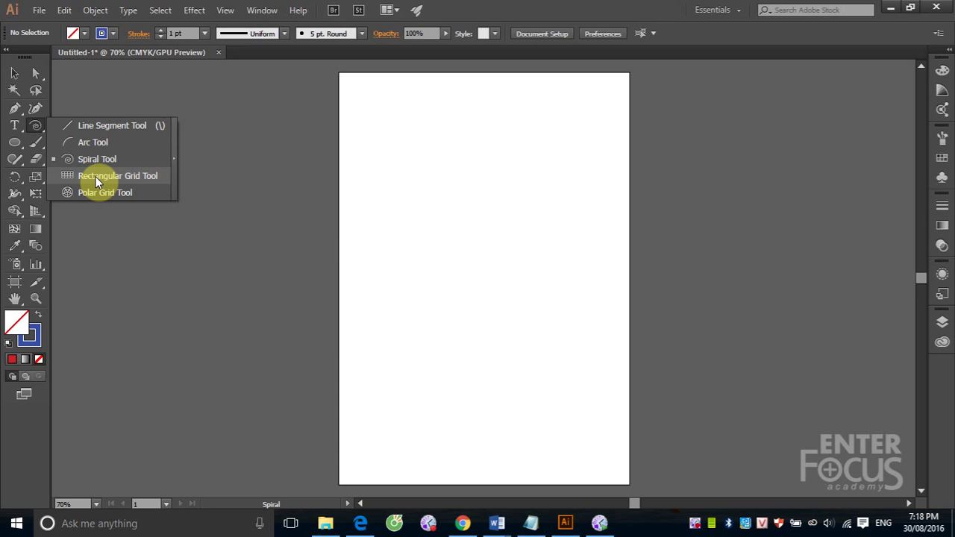
left_click(97, 182)
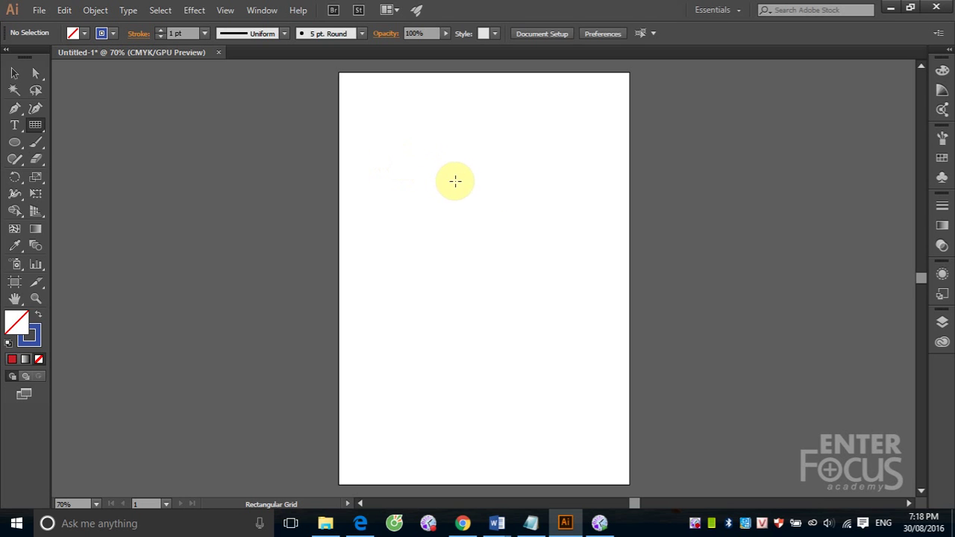
mouse_move(384, 129)
left_mouse_down()
mouse_move(529, 282)
mouse_move(506, 254)
mouse_move(554, 251)
left_mouse_up()
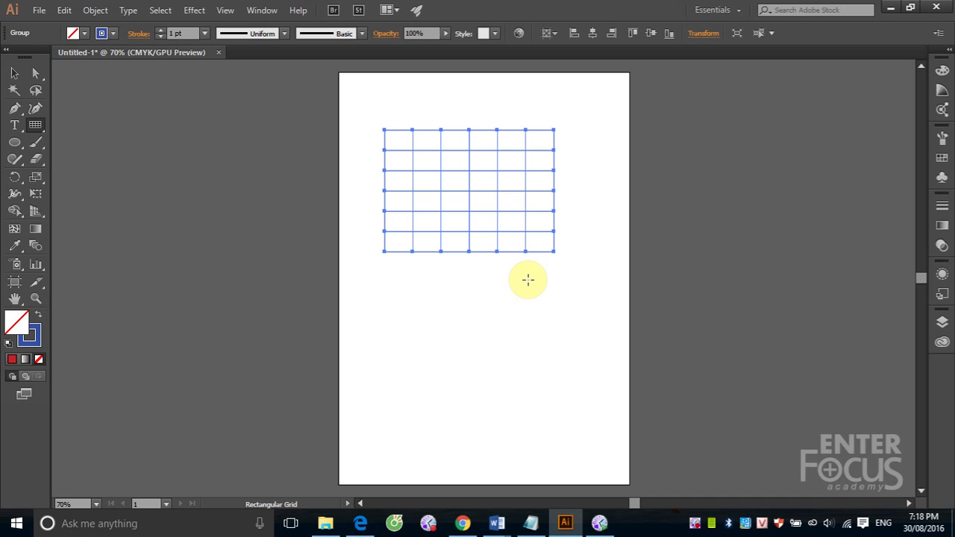
left_click(439, 290)
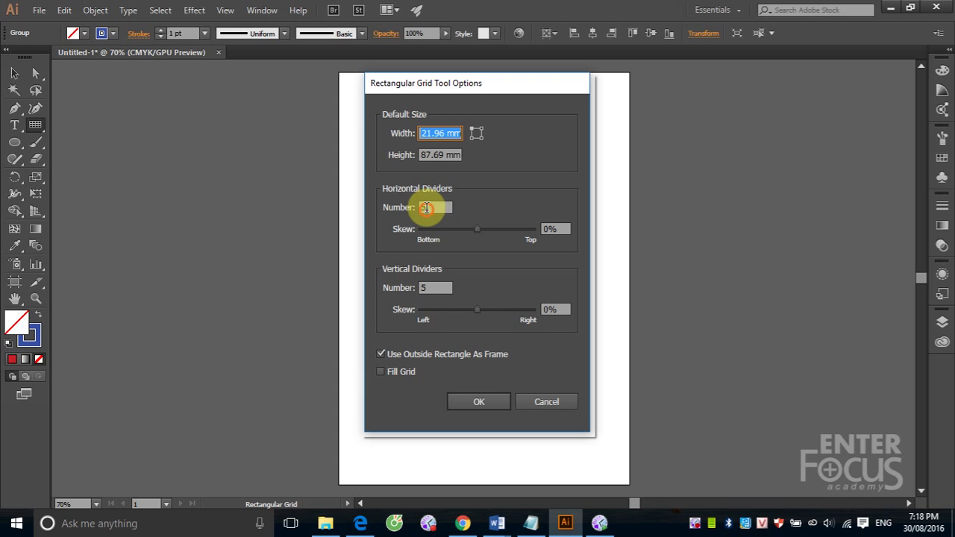
Create a rectangular grid with 3 horizontal and 3 vertical dividers
double_click(428, 207)
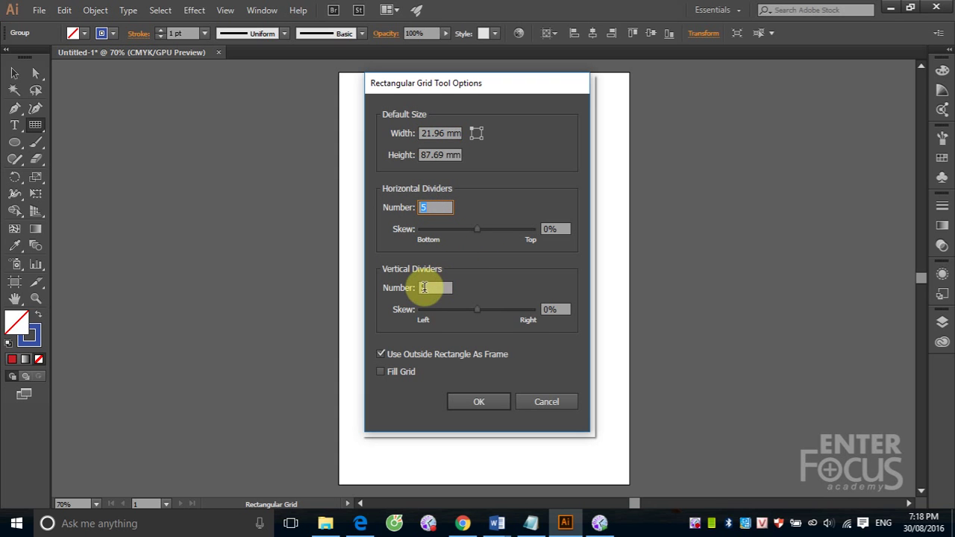
double_click(422, 289)
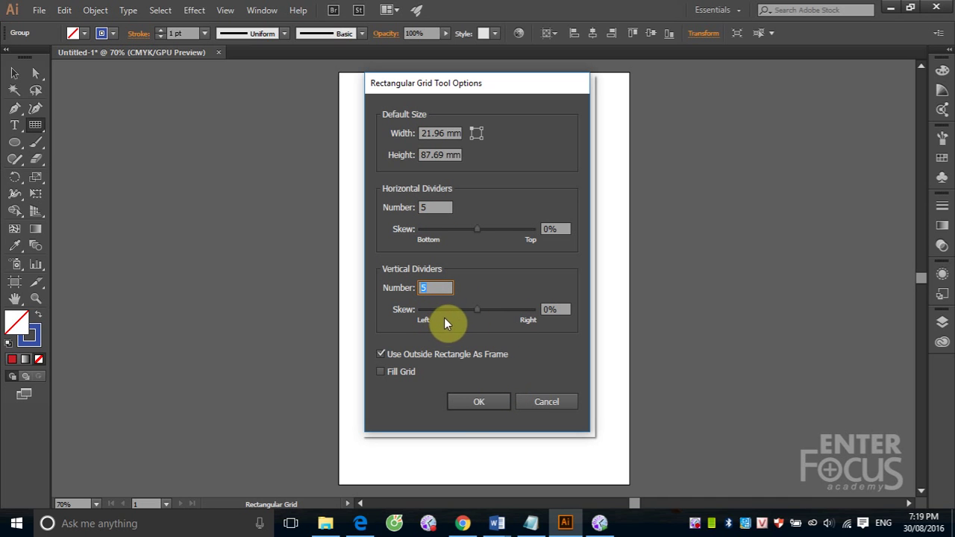
type("3")
double_click(424, 206)
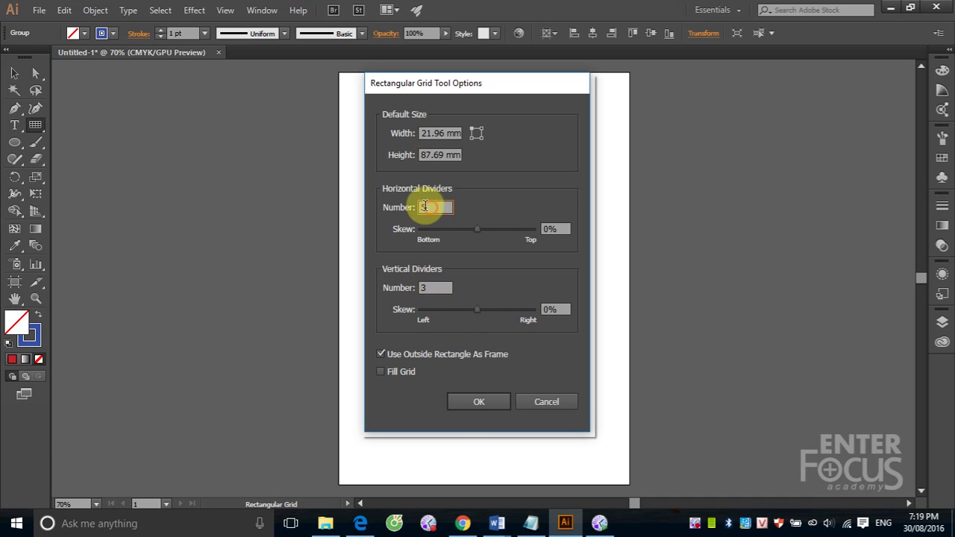
type("3")
left_click(482, 404)
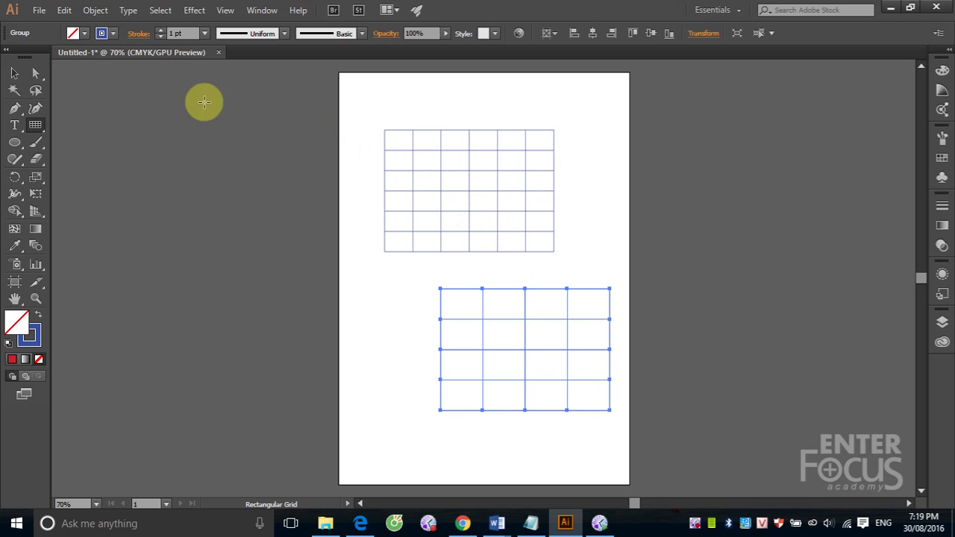
Marquee-select both grids and delete them
left_click(13, 75)
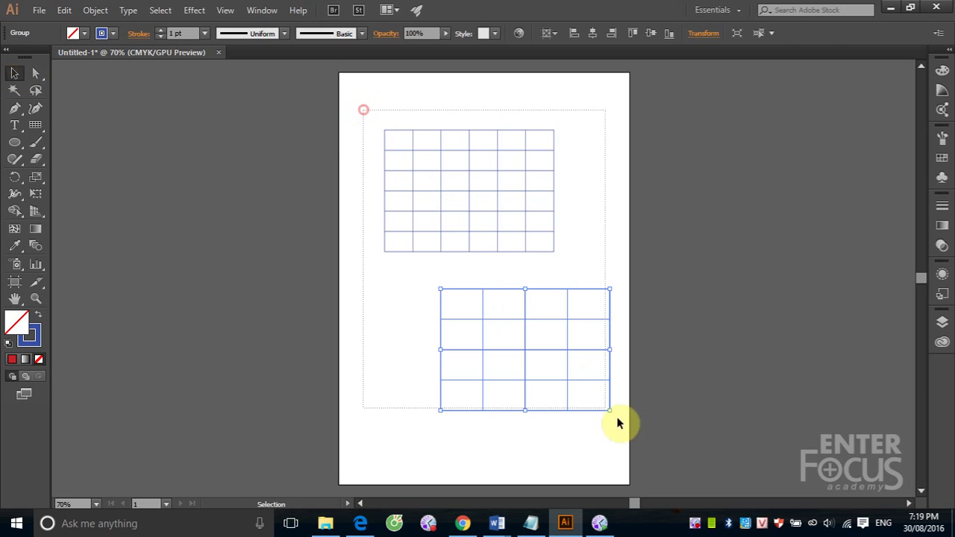
left_click_drag(361, 108, 623, 421)
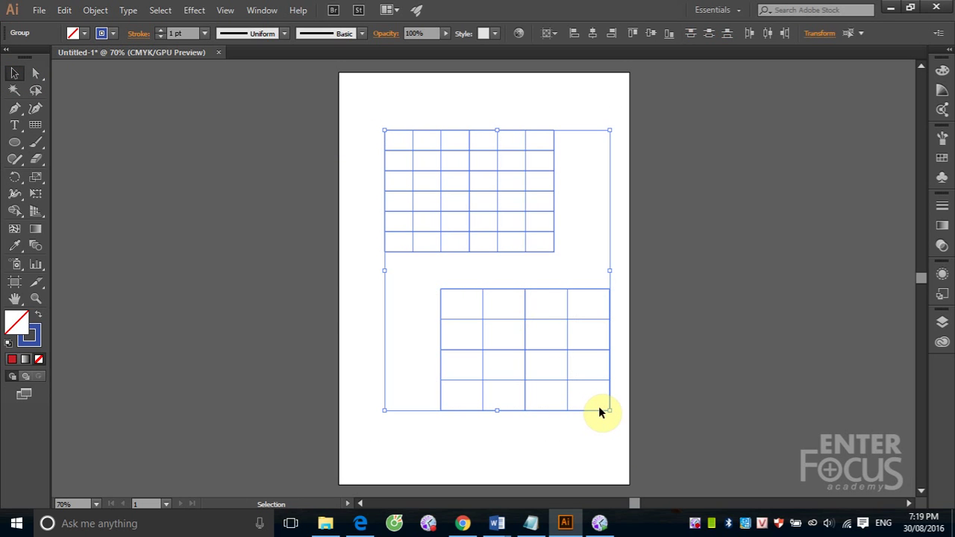
key("Delete")
Drag a new rectangular grid, removing rows and columns with arrow keys until no dividers remain
left_click(36, 124)
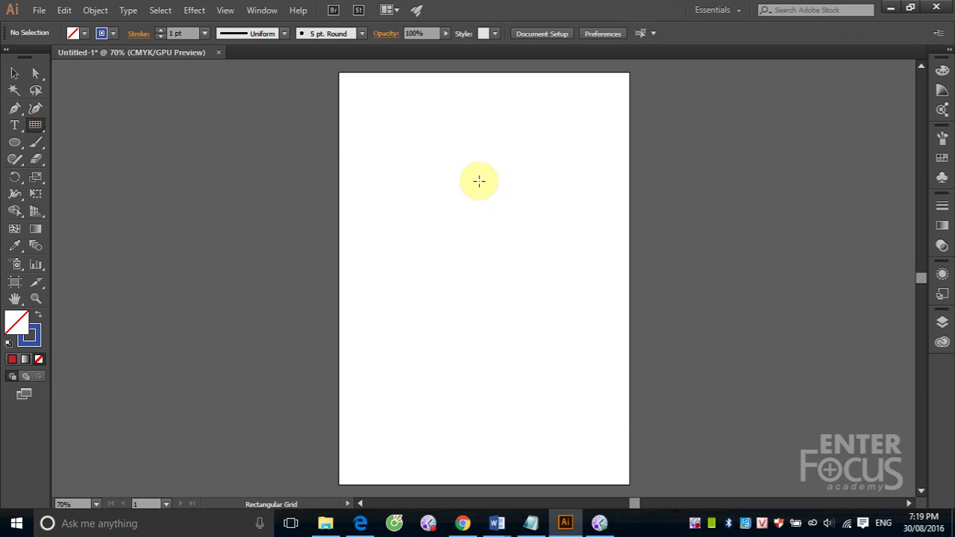
mouse_move(403, 146)
left_mouse_down()
mouse_move(480, 231)
mouse_move(587, 304)
left_mouse_up()
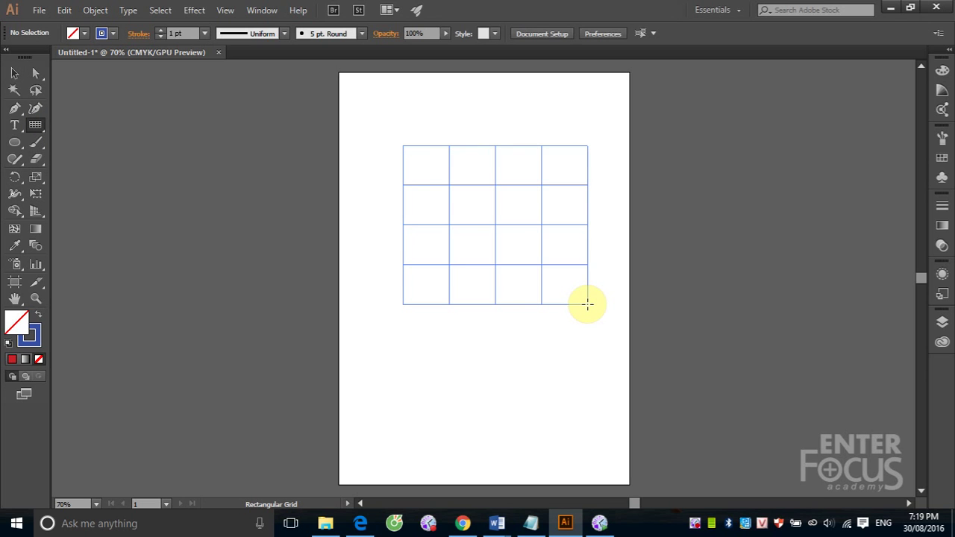
key("Up")
key("Up")
key("Up")
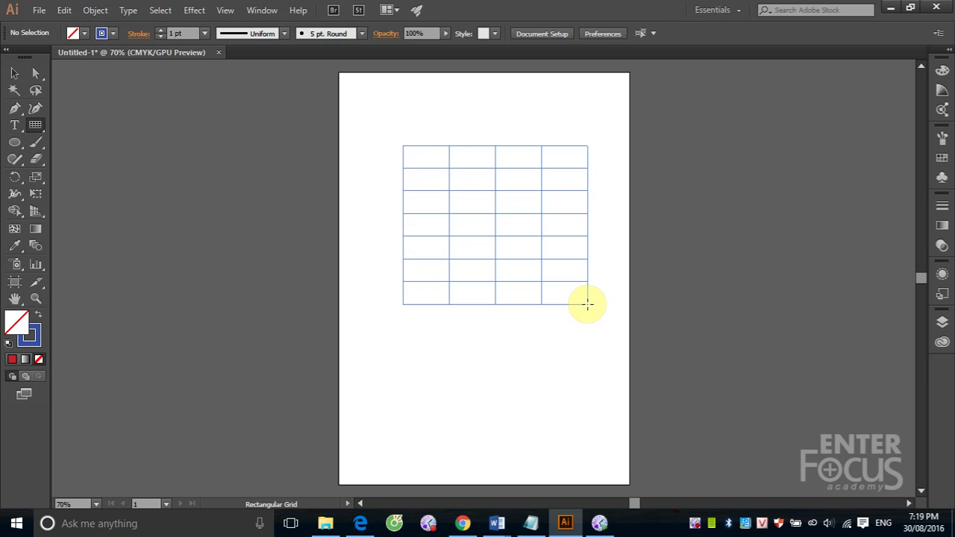
key("Up")
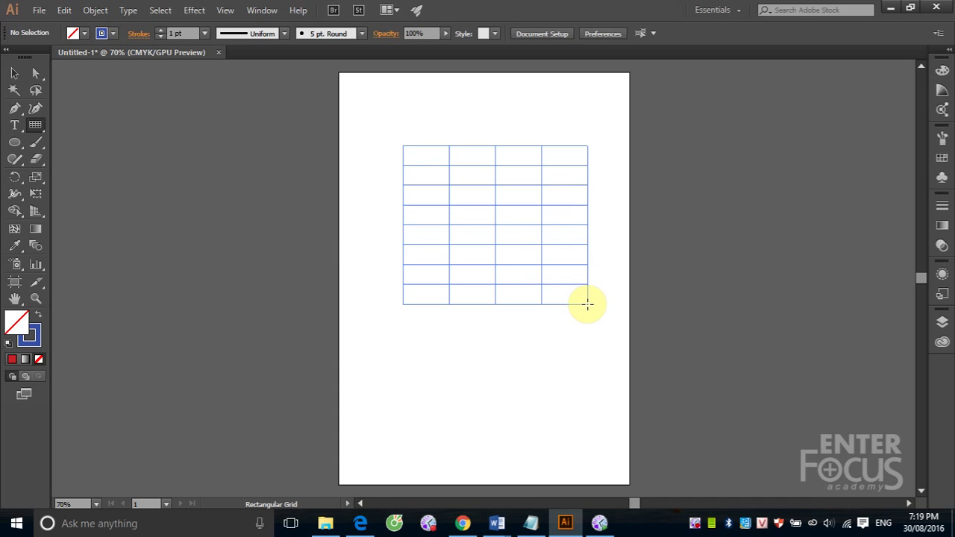
key("Down")
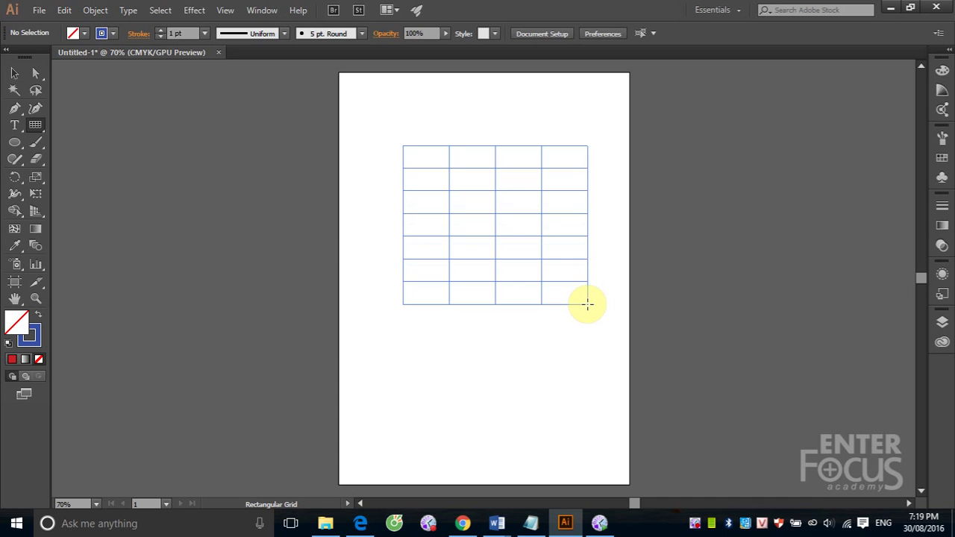
key("Down")
key("Down")
key("Down")
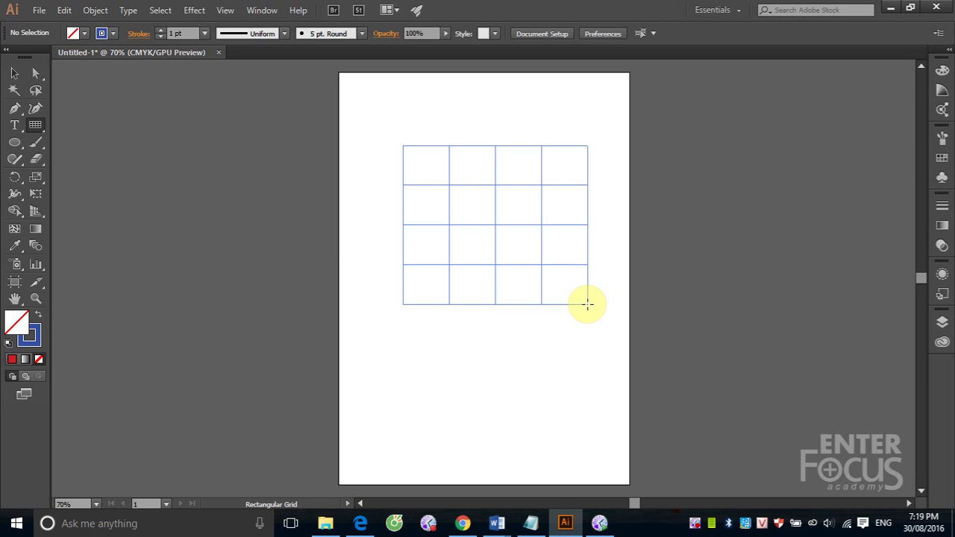
key("Down")
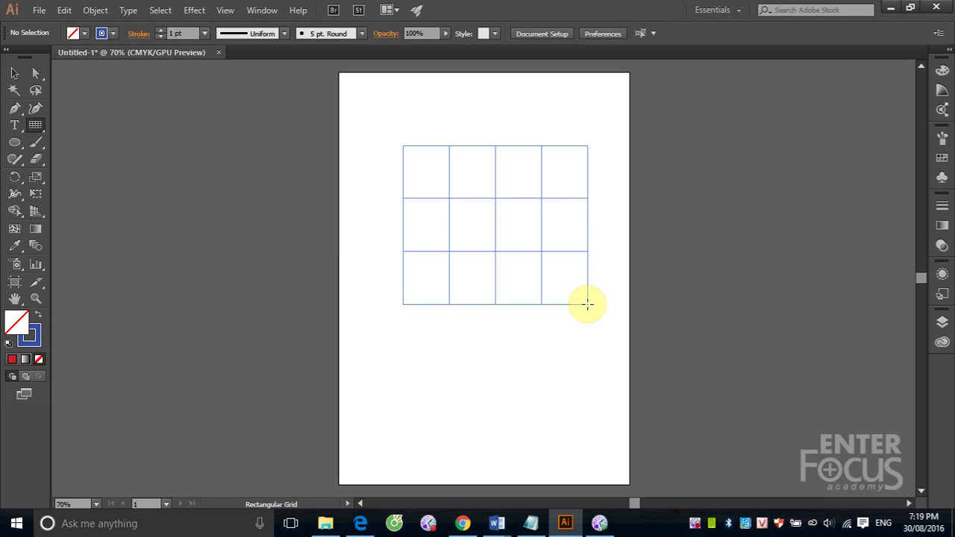
key("Down")
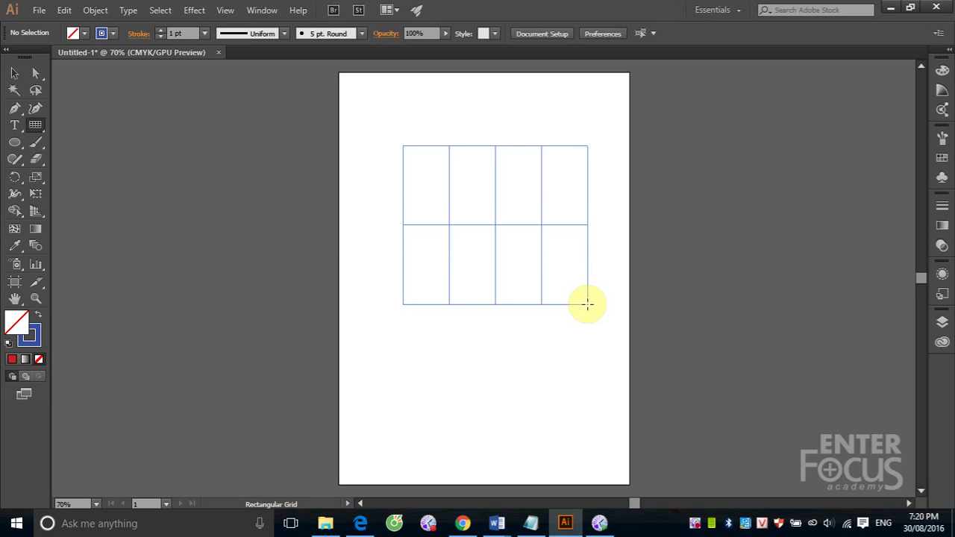
key("Down")
key("Right")
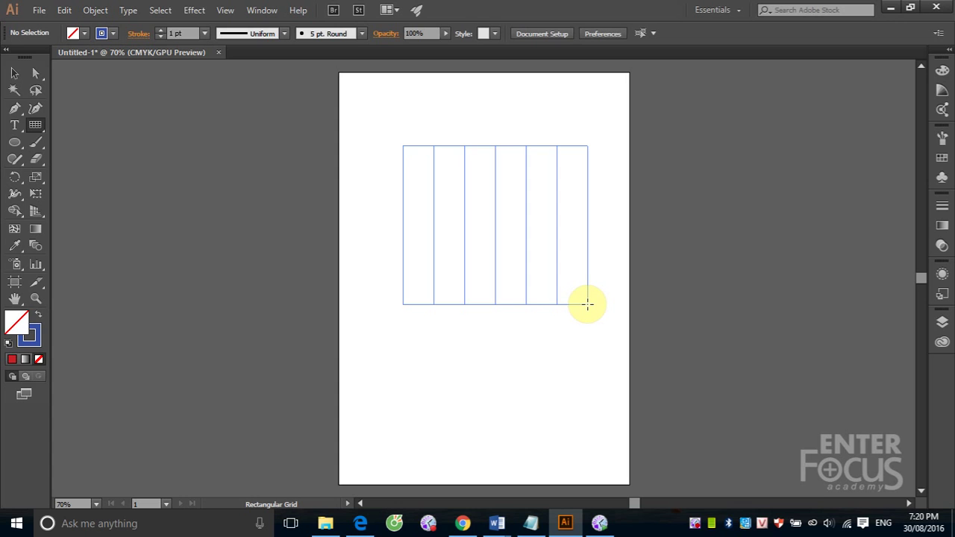
key("Left")
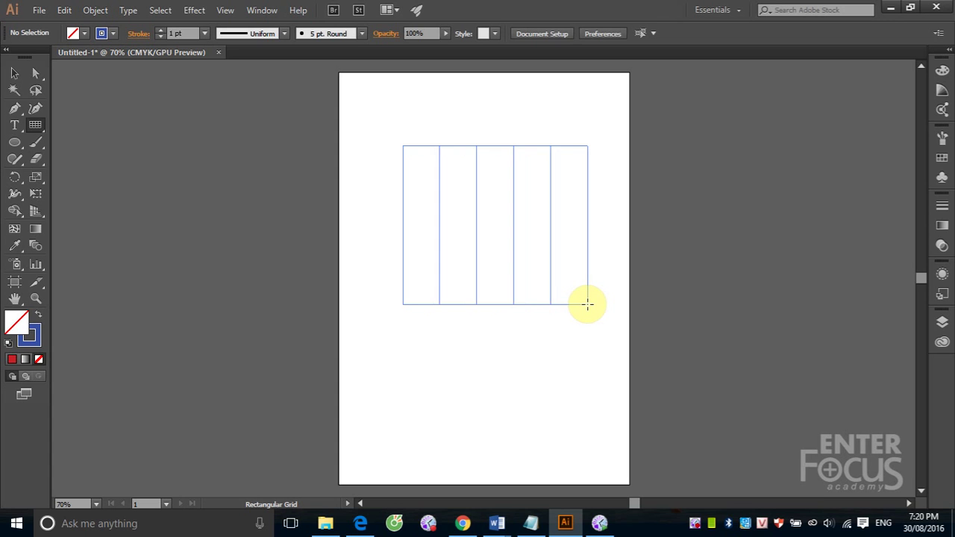
key("Left")
key("Left")
key("Left")
key("Left")
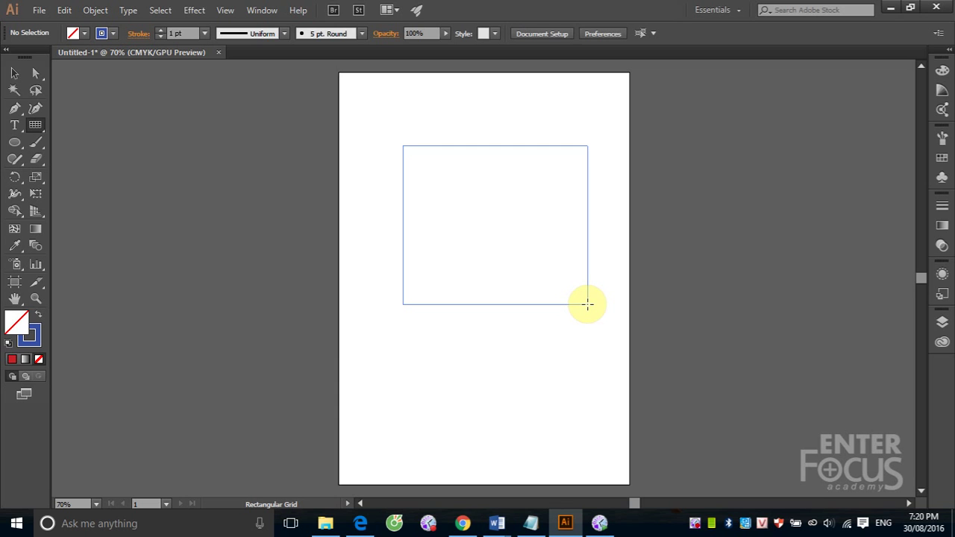
Complete the divider-free rectangular grid, then delete it so the artboard is empty
left_click_drag(587, 304, 582, 303)
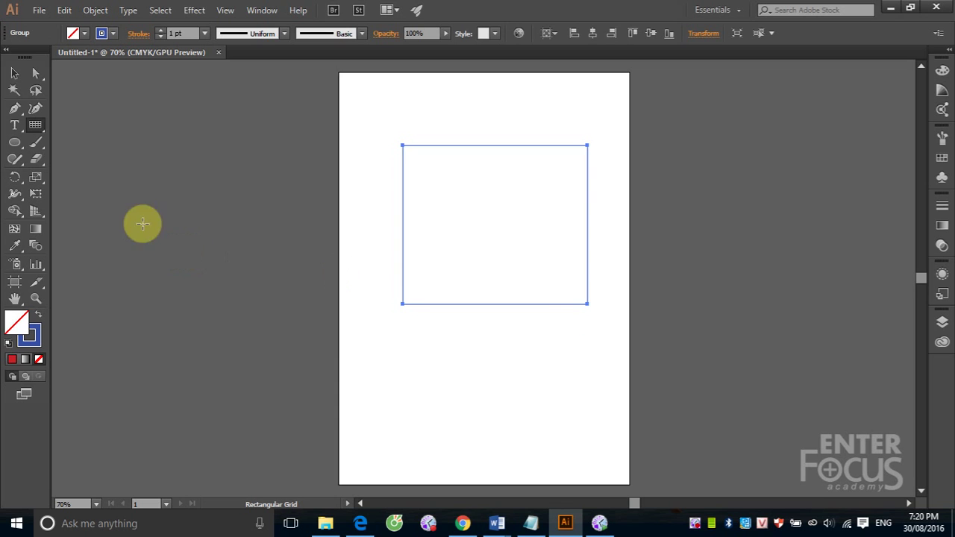
left_click(14, 72)
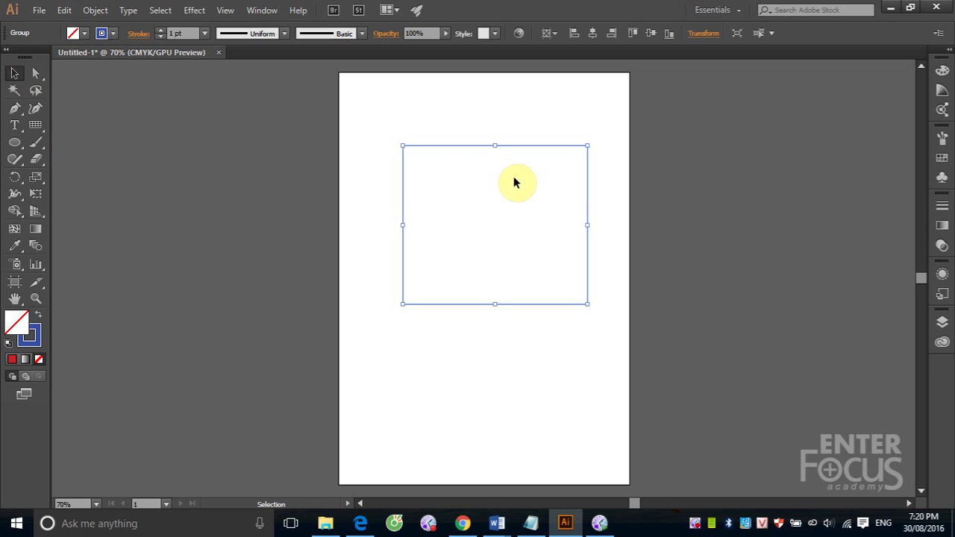
left_click(441, 188)
left_click(35, 125)
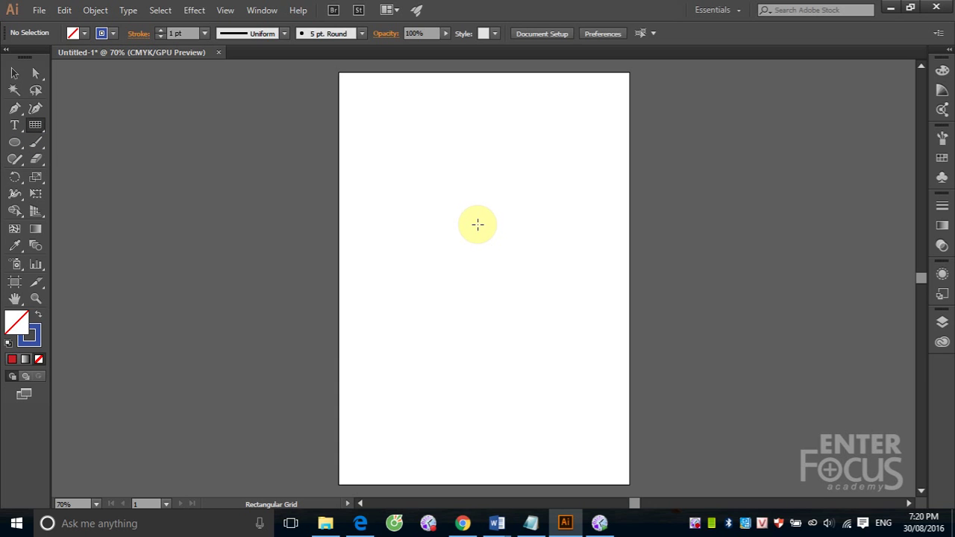
Draw a rectangular grid of six rows and five columns in the artboard's upper middle
left_click_drag(399, 170, 560, 309)
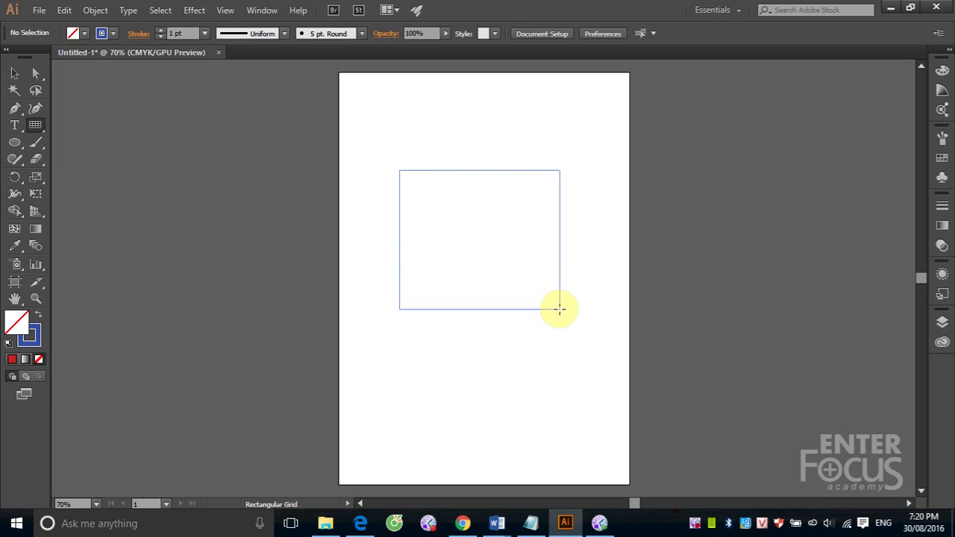
key("Up")
key("Up")
key("Up")
key("Up")
key("Up")
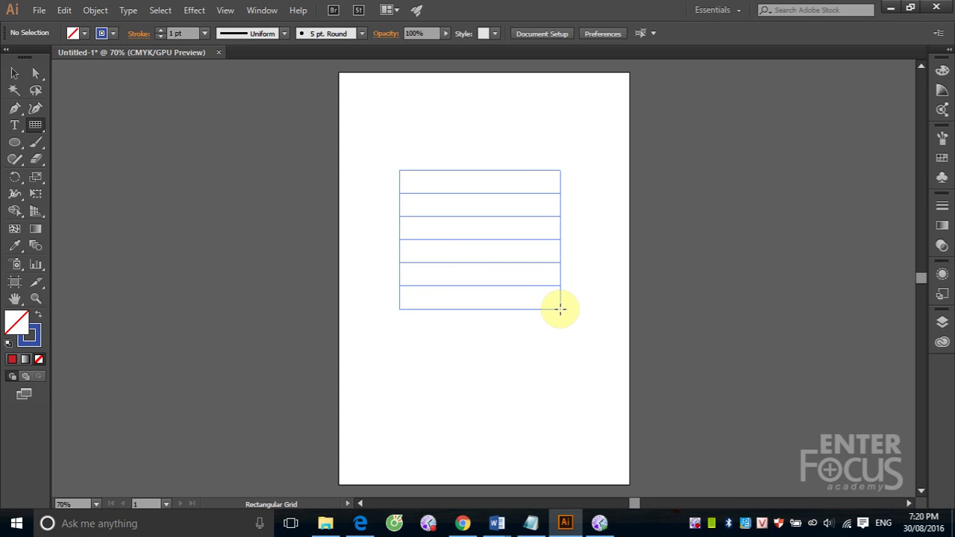
key("Right")
key("Right")
key("Right")
key("Right")
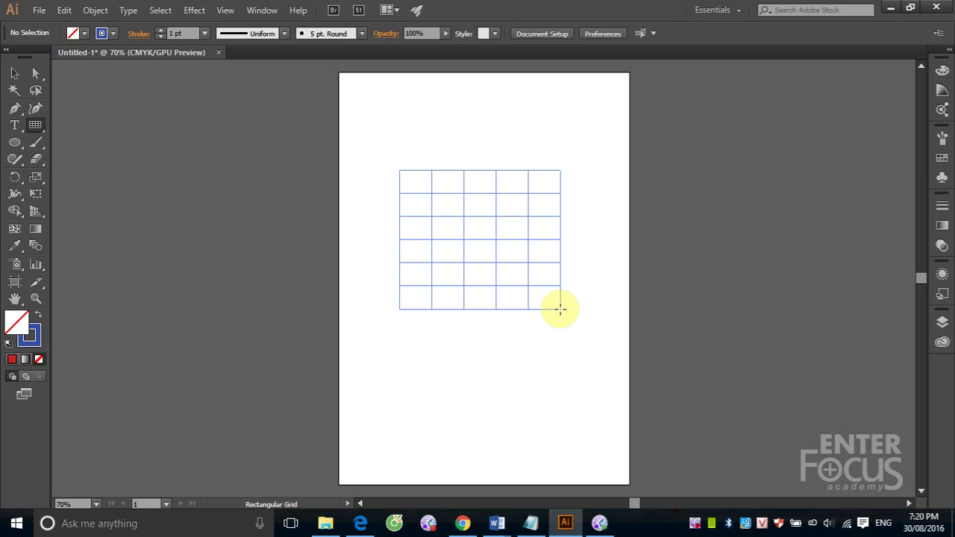
left_click_drag(560, 308, 560, 309)
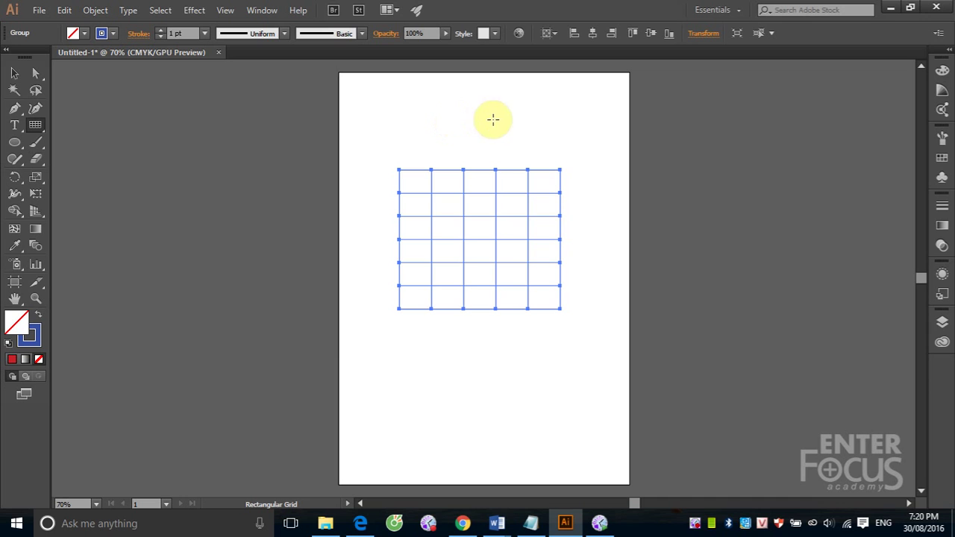
left_click(450, 369)
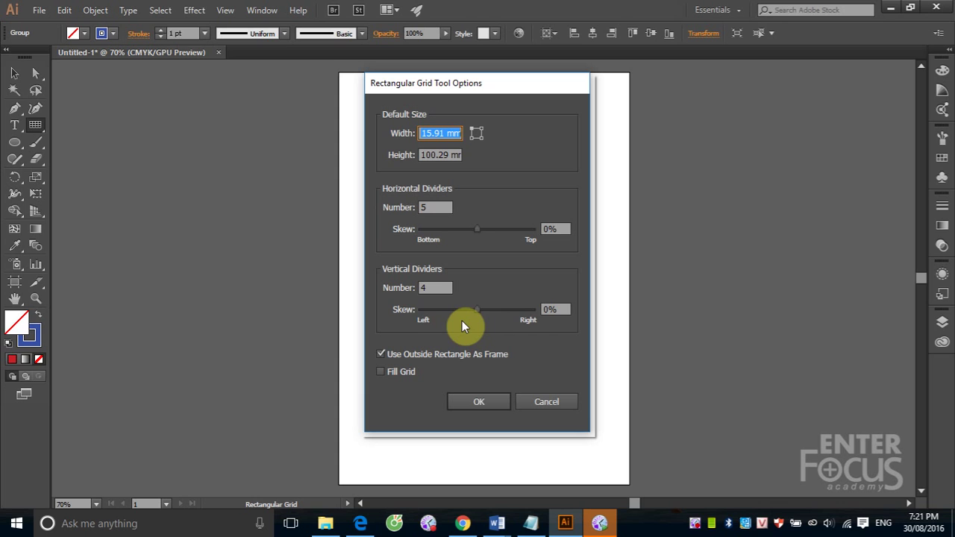
Place a second grid with horizontal skew -63% and vertical skew 132% low on the artboard
left_click_drag(476, 231, 469, 229)
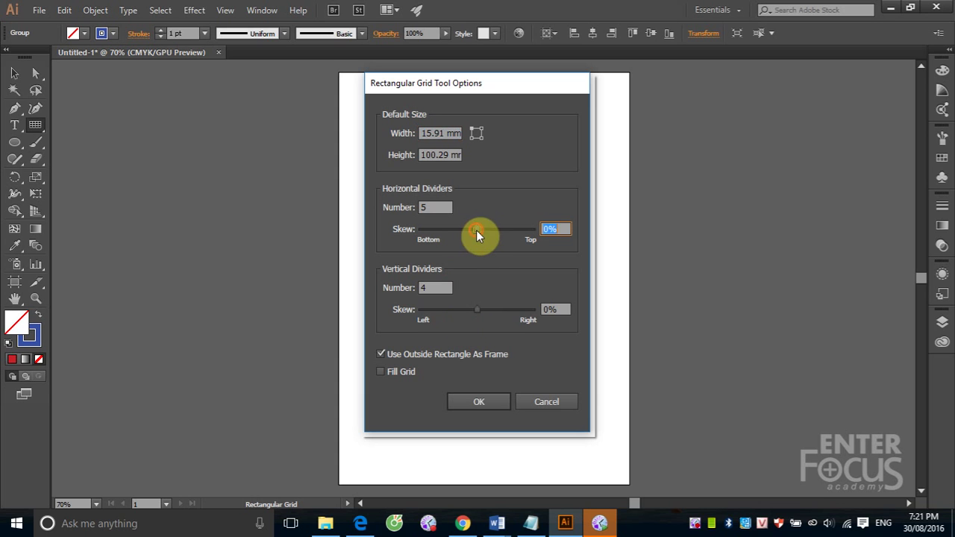
left_click_drag(477, 308, 492, 308)
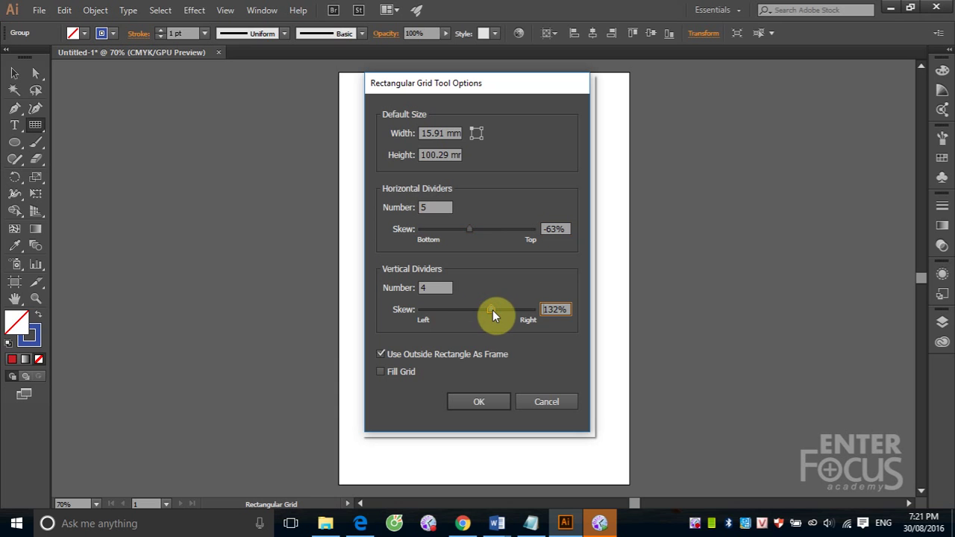
left_click(480, 402)
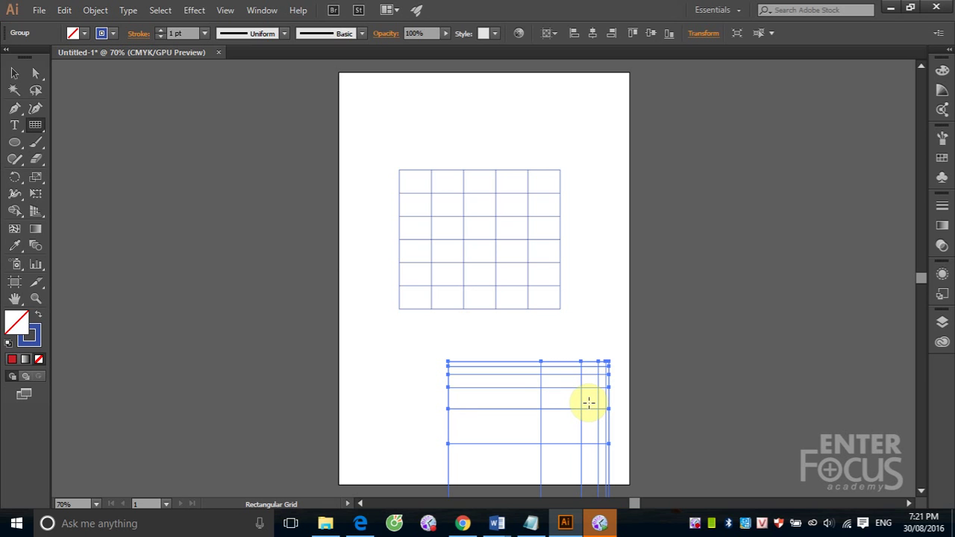
Select both rectangular grids and delete them
left_click(15, 73)
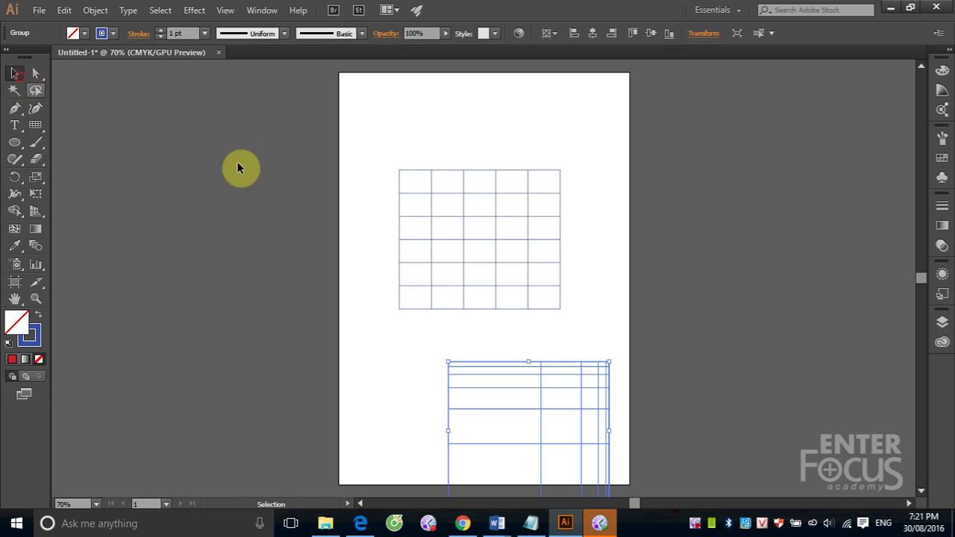
left_click_drag(363, 143, 638, 456)
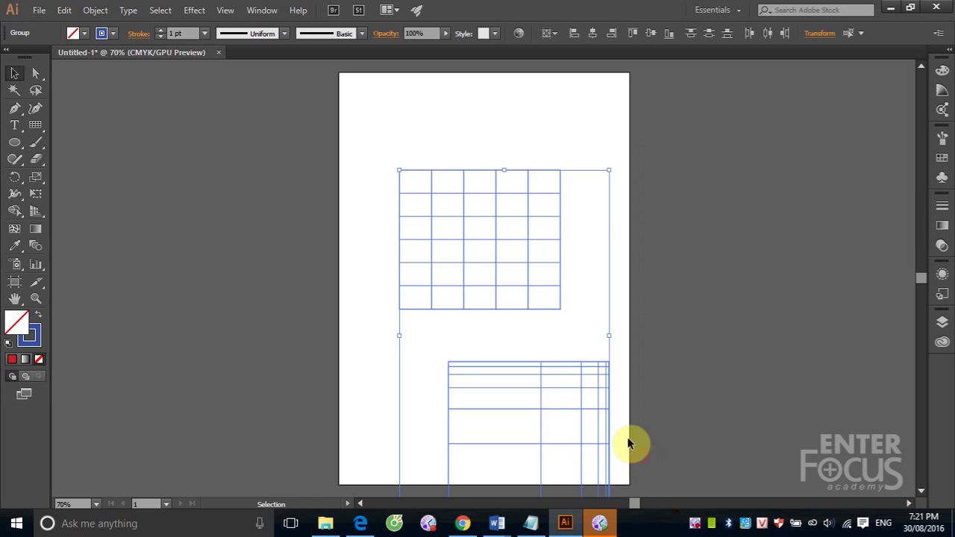
key("Delete")
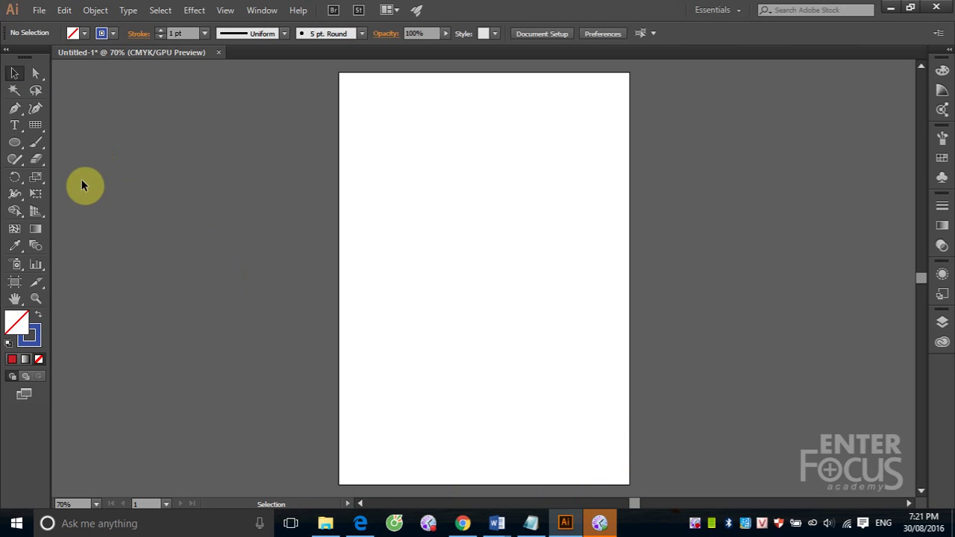
Draw a circular polar grid with the Polar Grid Tool in the middle of the artboard
left_click(35, 126)
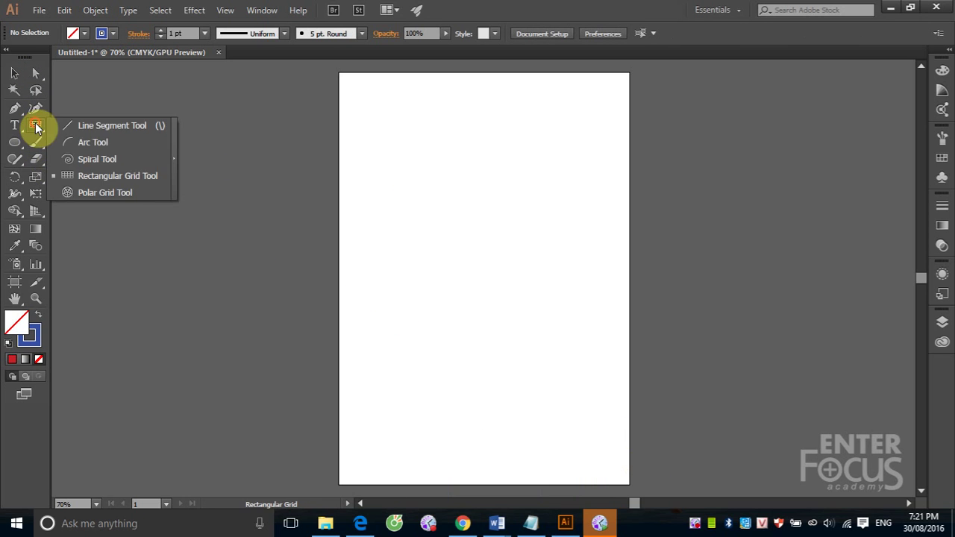
left_click(112, 193)
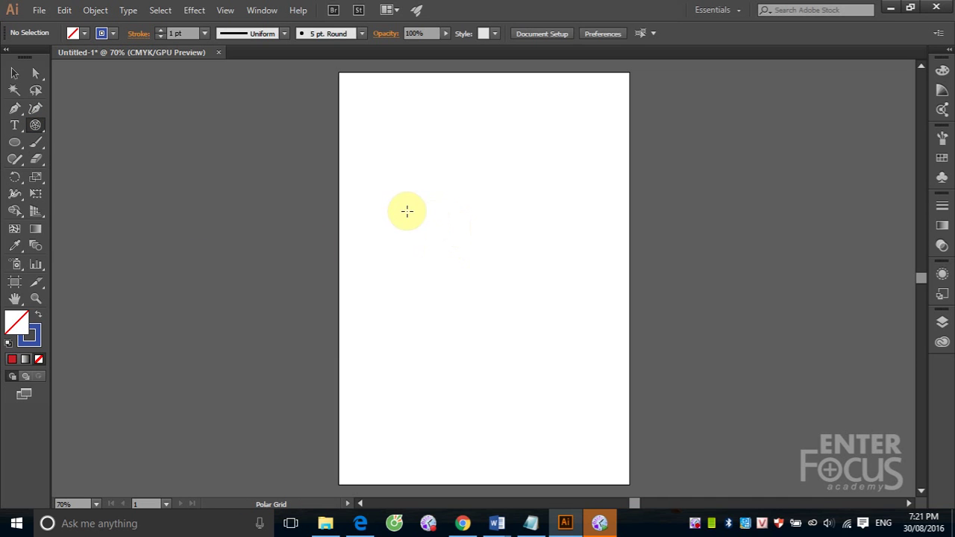
left_click_drag(395, 207, 559, 362)
key("shift")
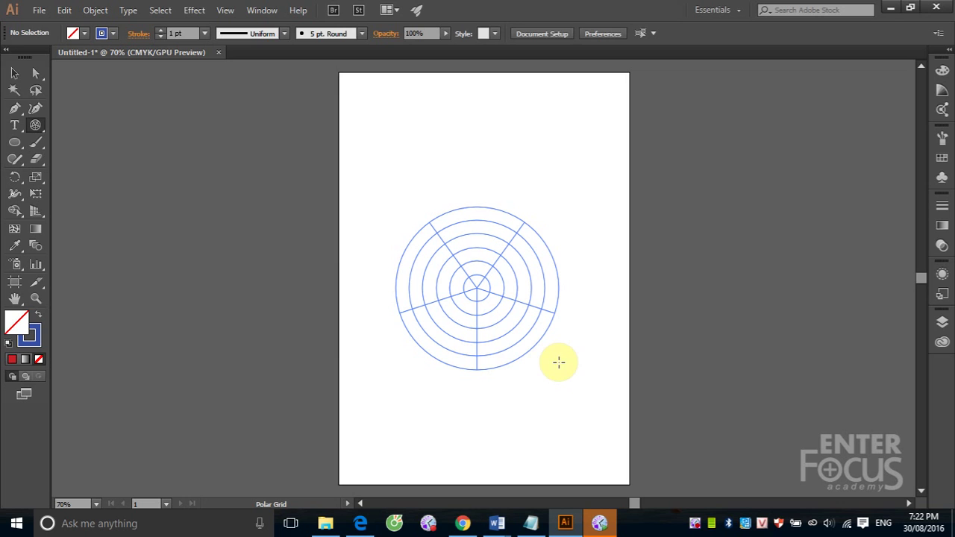
left_click_drag(559, 362, 558, 362)
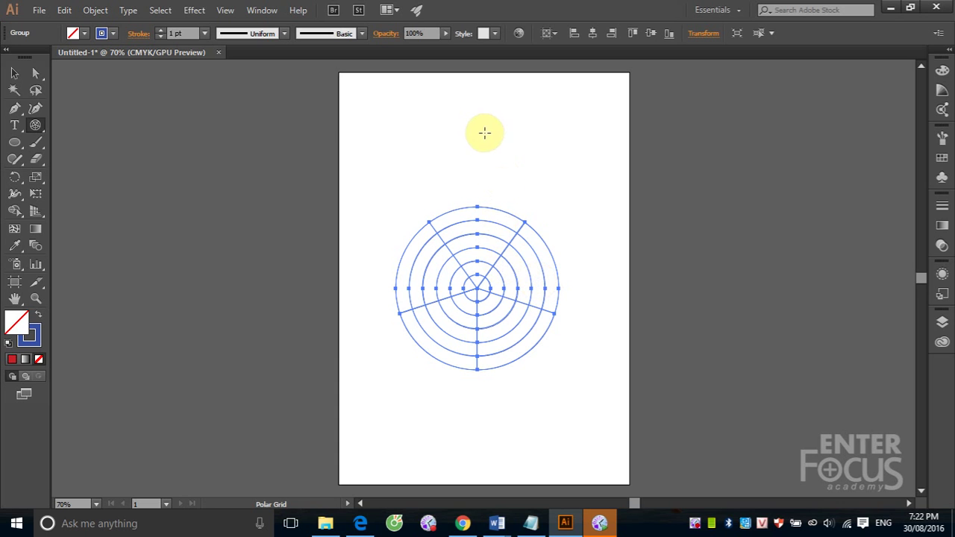
Delete the polar grid and redraw it, adding then removing three concentric rings
left_click(14, 72)
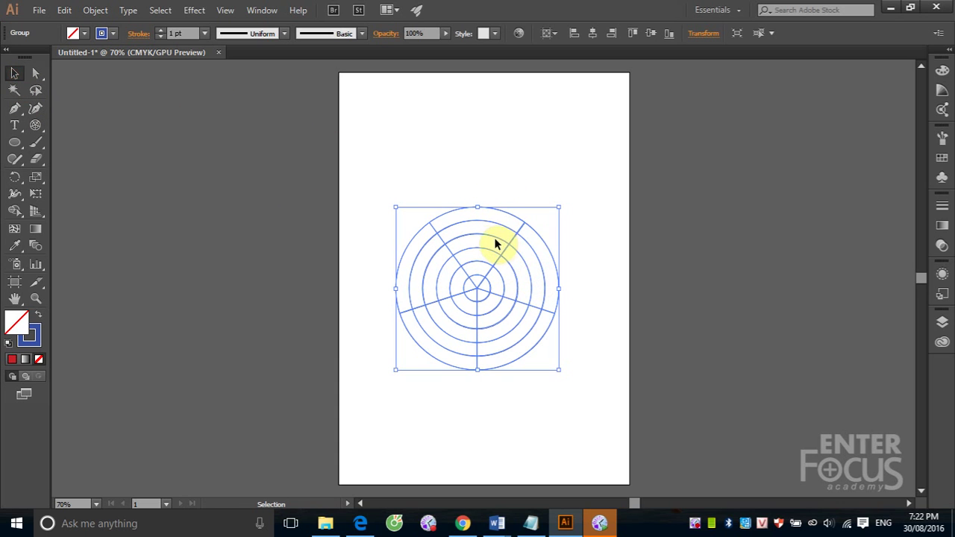
key("Delete")
left_click(35, 125)
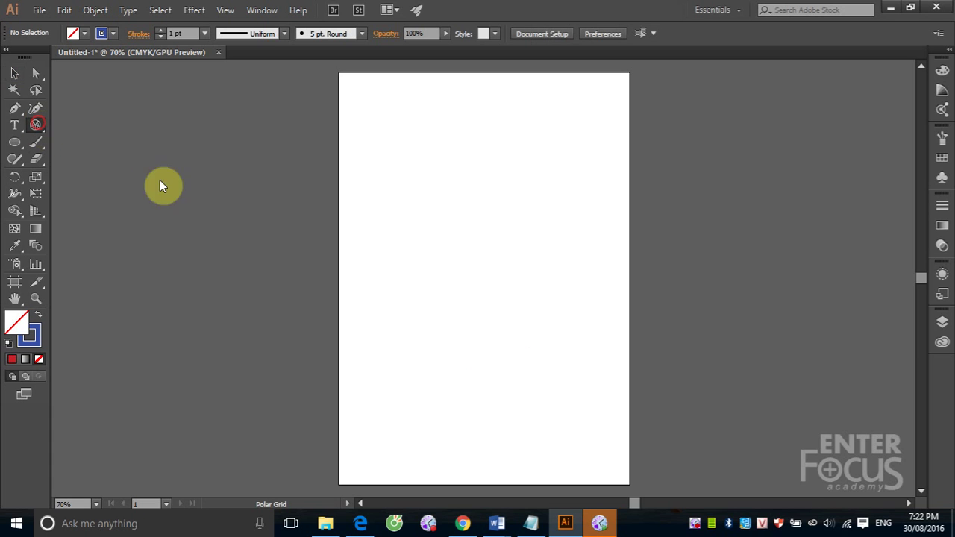
mouse_move(423, 221)
left_mouse_down()
mouse_move(561, 335)
mouse_move(557, 346)
left_mouse_up()
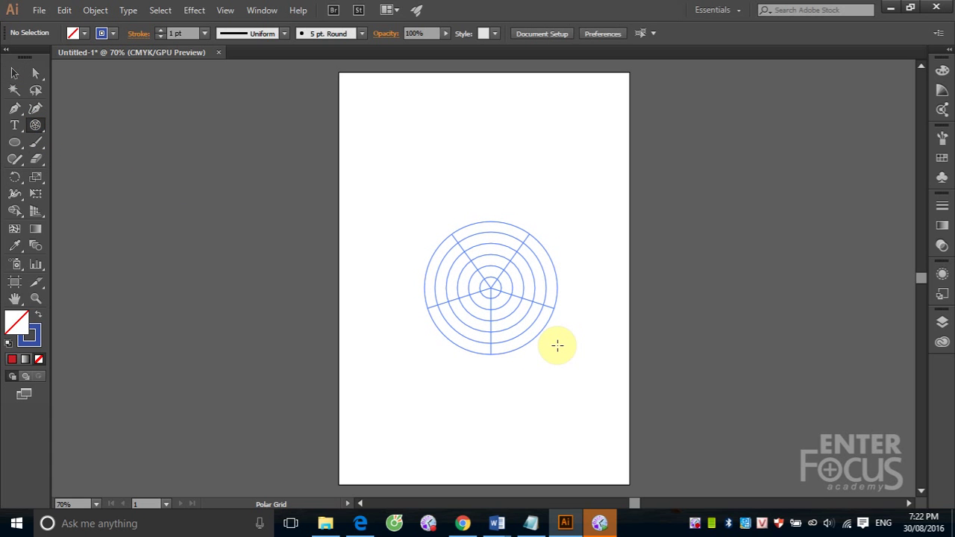
key("Up")
key("Up")
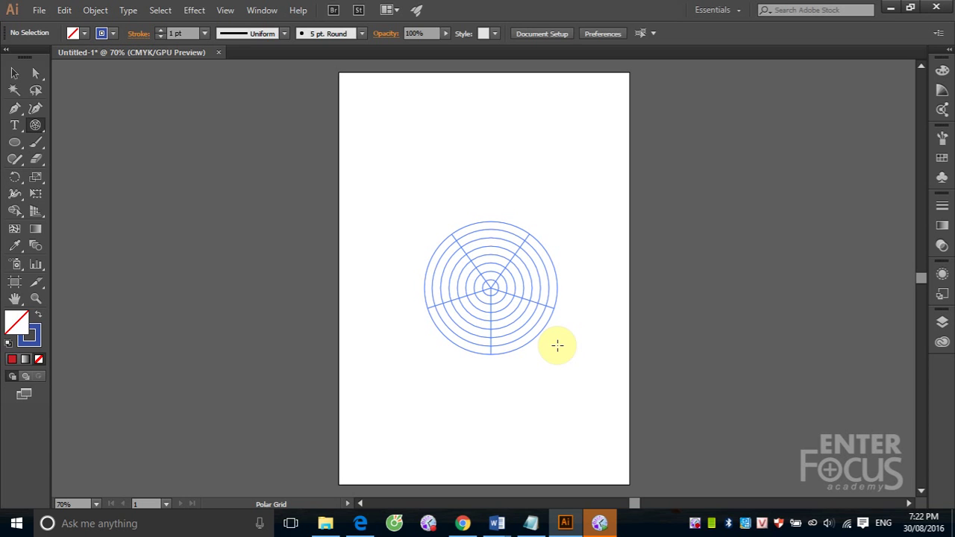
key("Up")
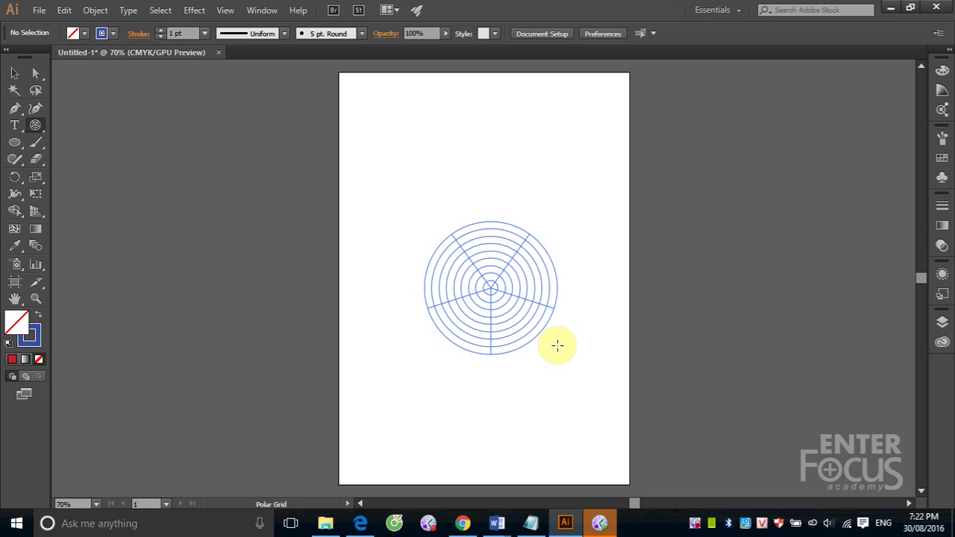
key("Up")
key("Up")
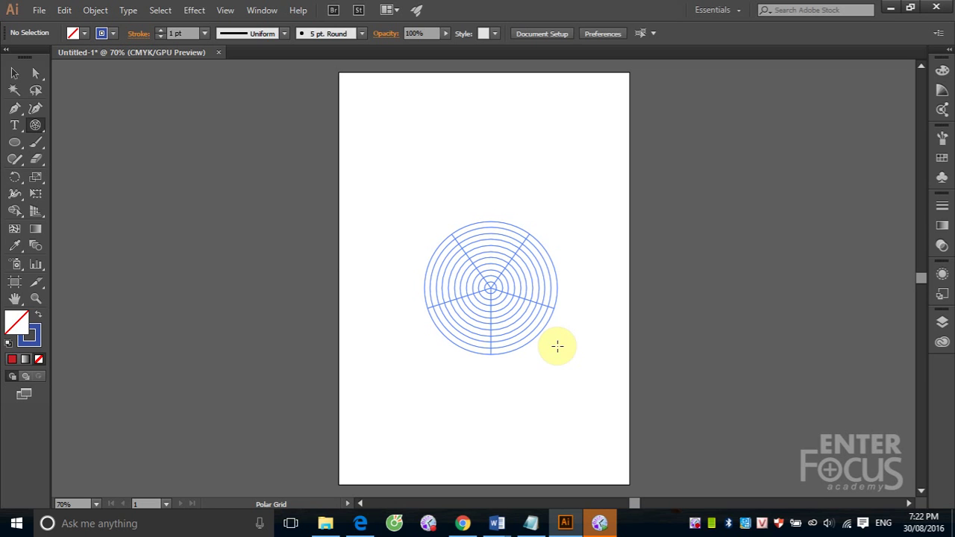
key("Down")
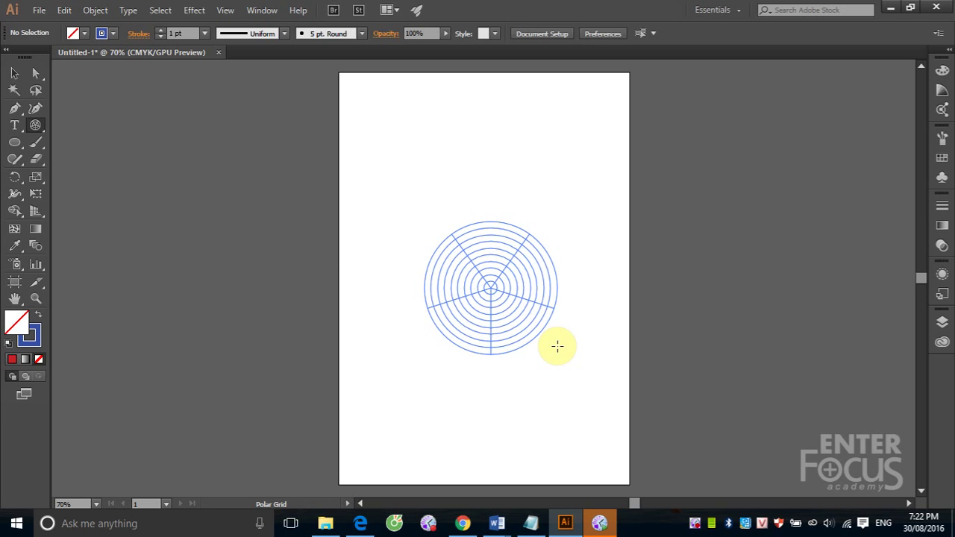
key("Down")
key("Down")
key("Down")
key("Down")
key("Down")
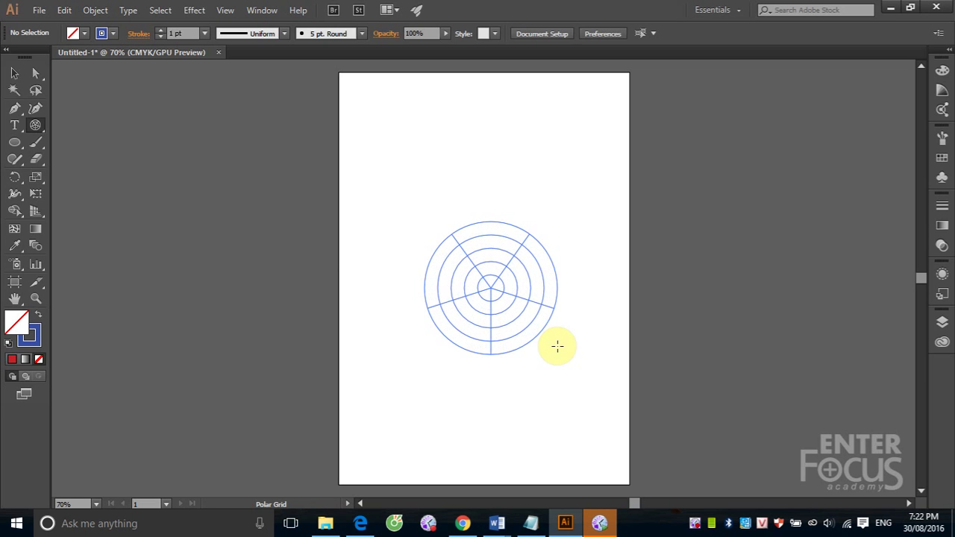
key("Down")
key("Down")
key("Down")
key("Down")
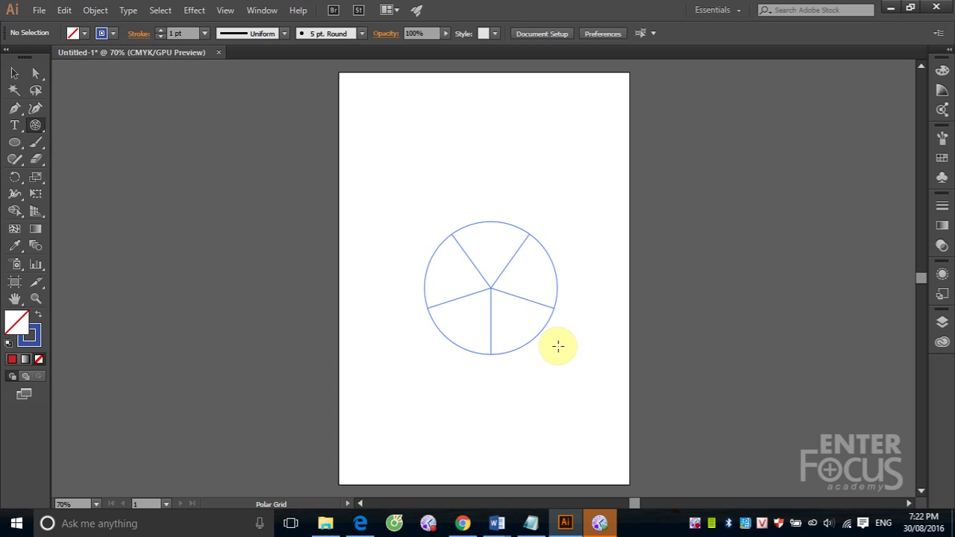
Add two radial dividers, then reduce them to a single vertical line across the circle
key("Right")
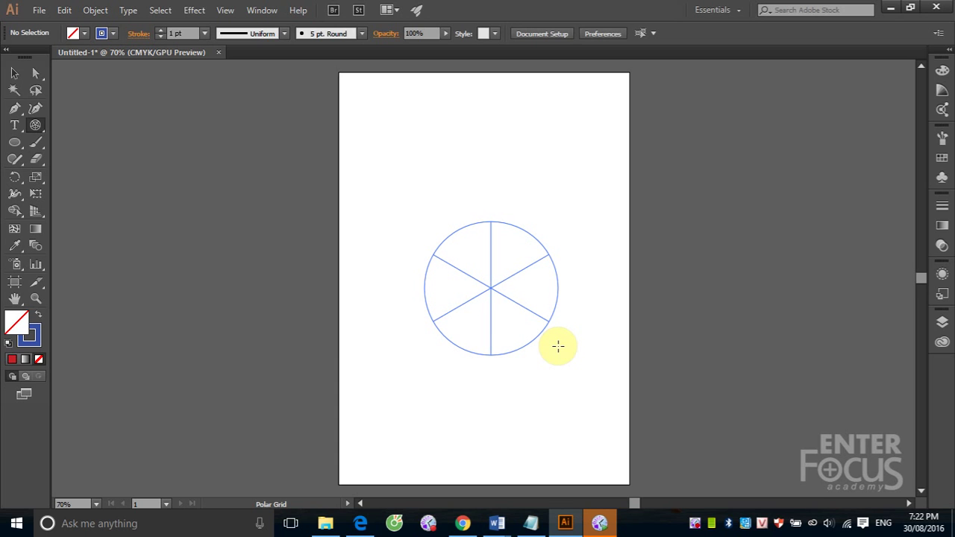
key("Right")
key("Right")
key("Right")
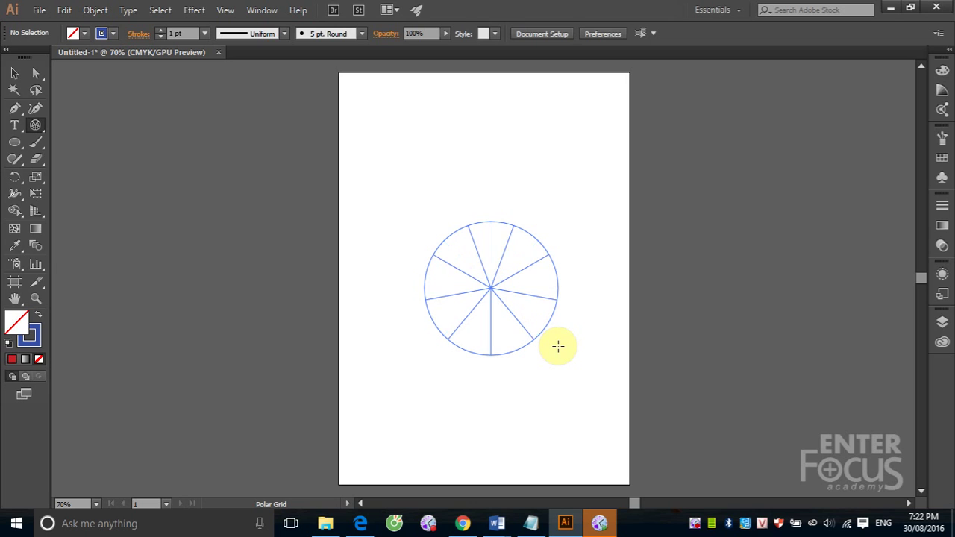
key("Left")
key("Left")
key("Left")
key("Left")
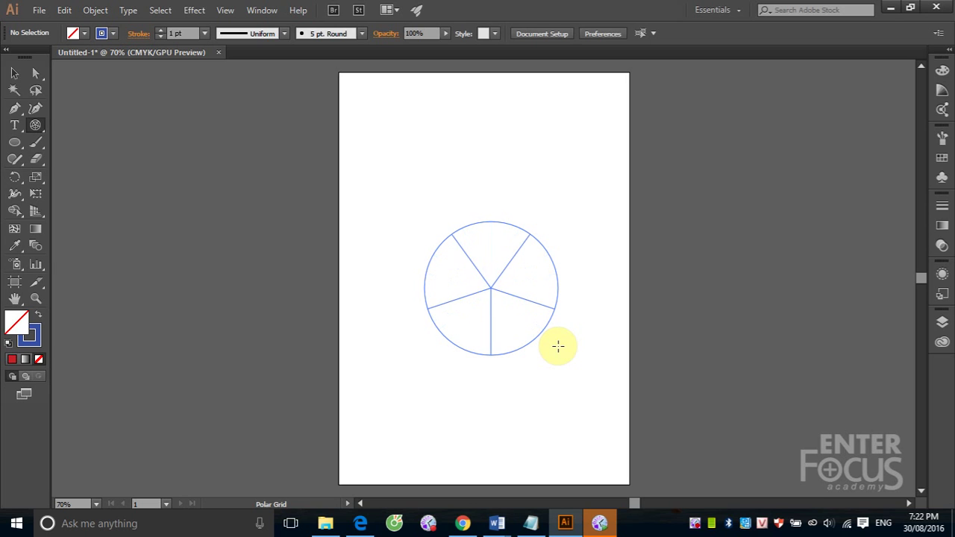
key("Left")
key("Left")
key("Left")
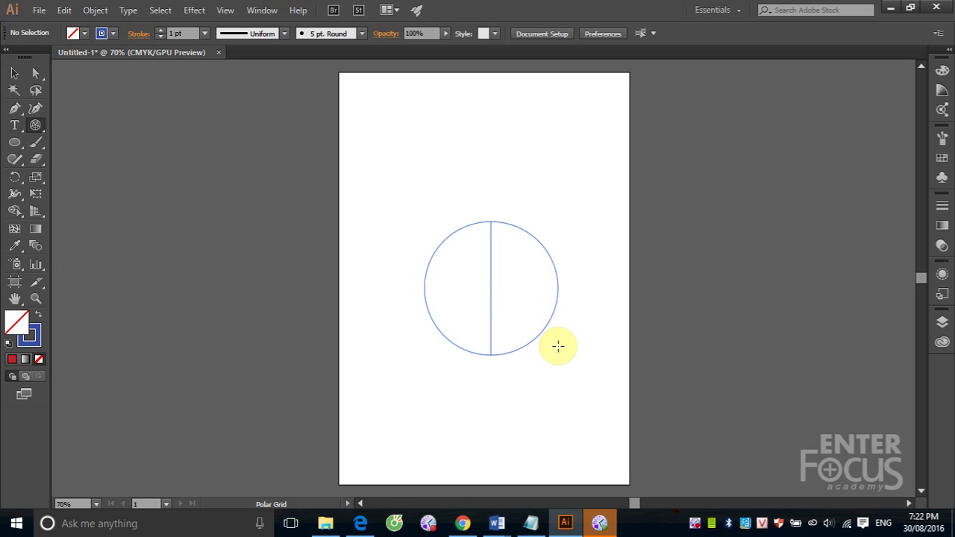
key("Left")
key("Left")
Finish the 96.26 mm polar grid as a plain circle with 0 concentric and 0 radial dividers
left_click_drag(558, 345, 558, 346)
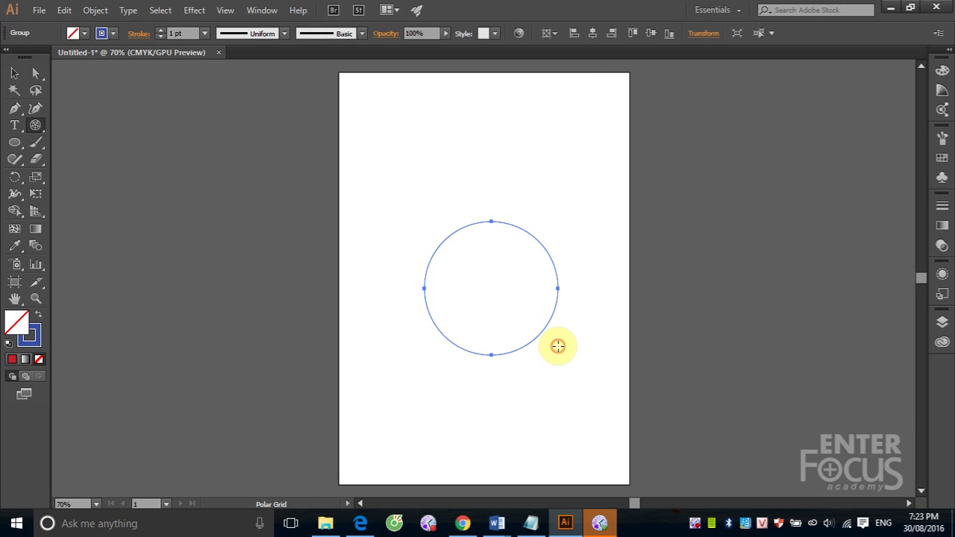
left_click(425, 143)
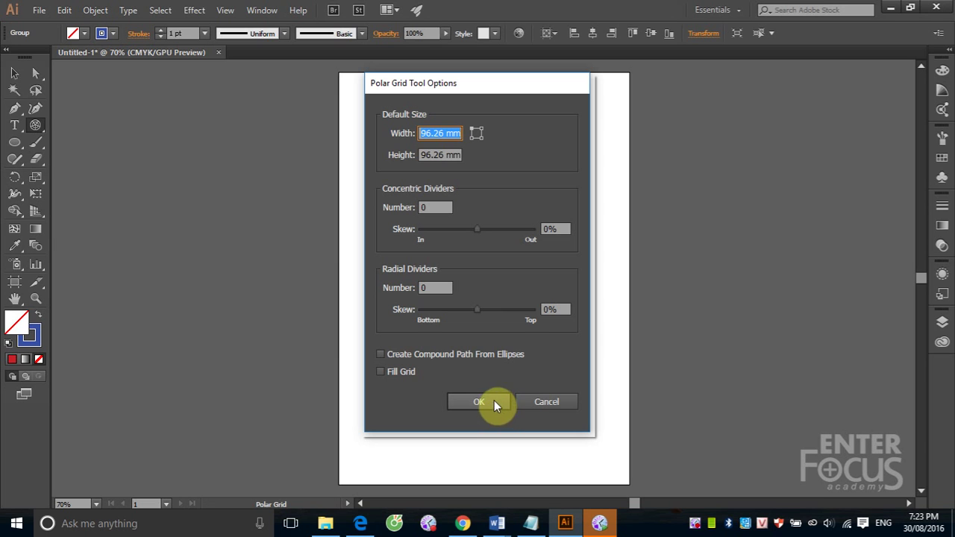
left_click(541, 400)
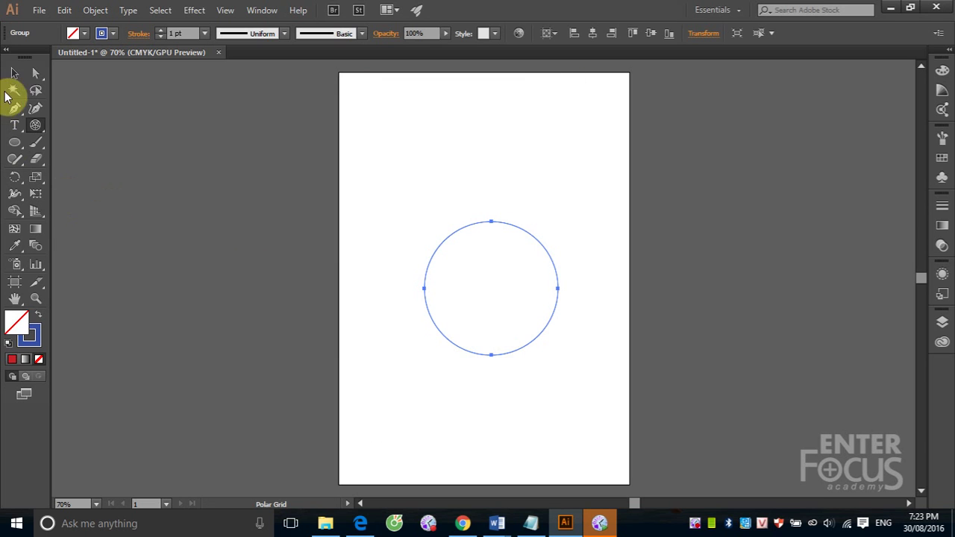
left_click(15, 73)
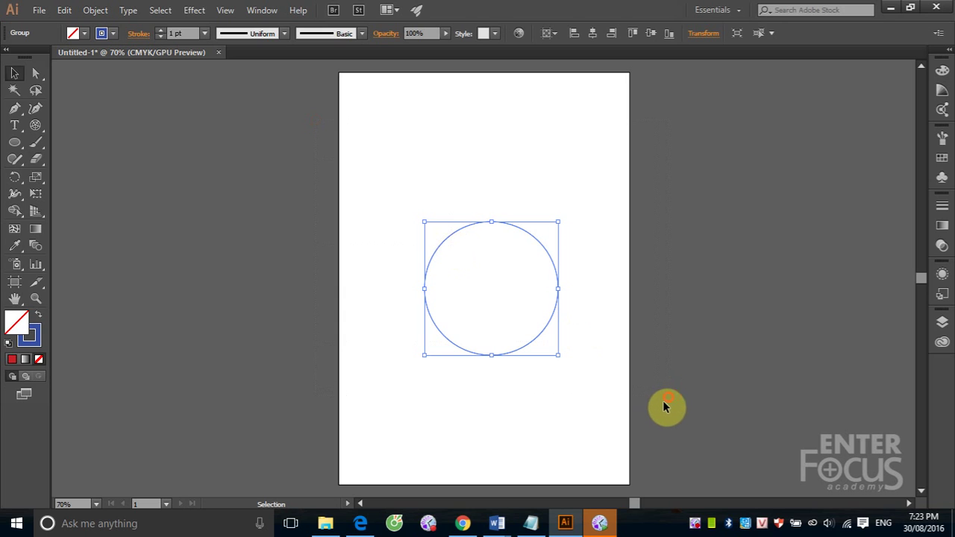